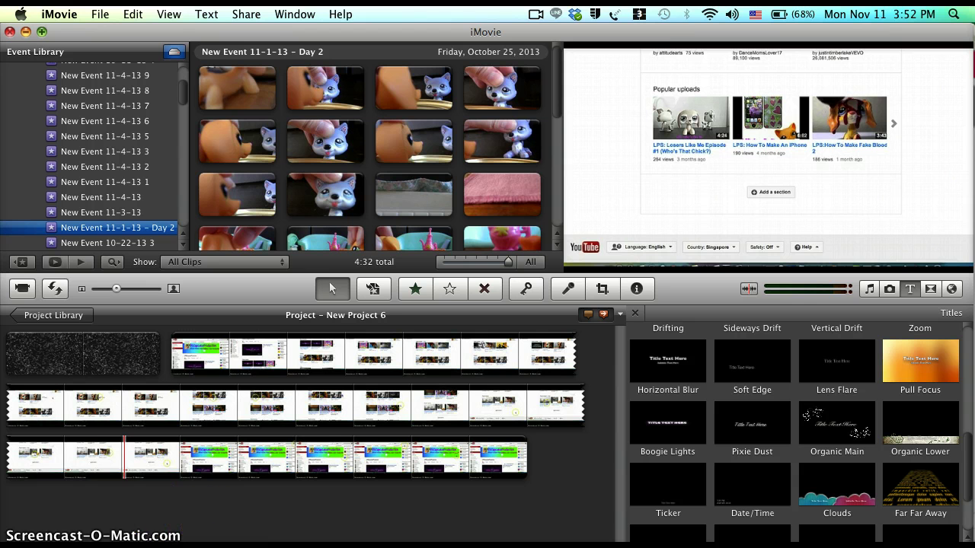
# Open a new Chrome tab and load dafont.com from the Google search box
pyautogui.hotkey('ctrl', 'Right')
pyautogui.hotkey('ctrl', 'Right')
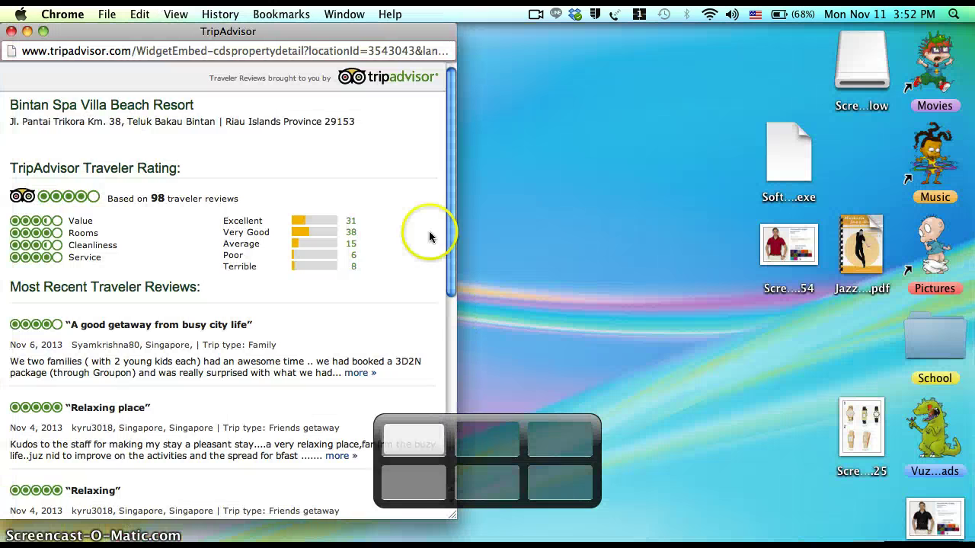
pyautogui.hotkey('ctrl', 'Left')
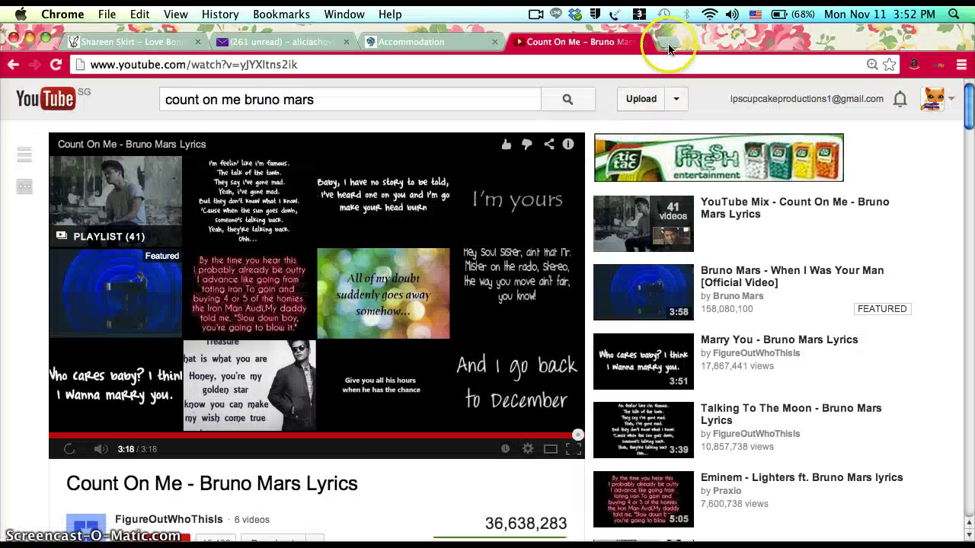
pyautogui.click(670, 42)
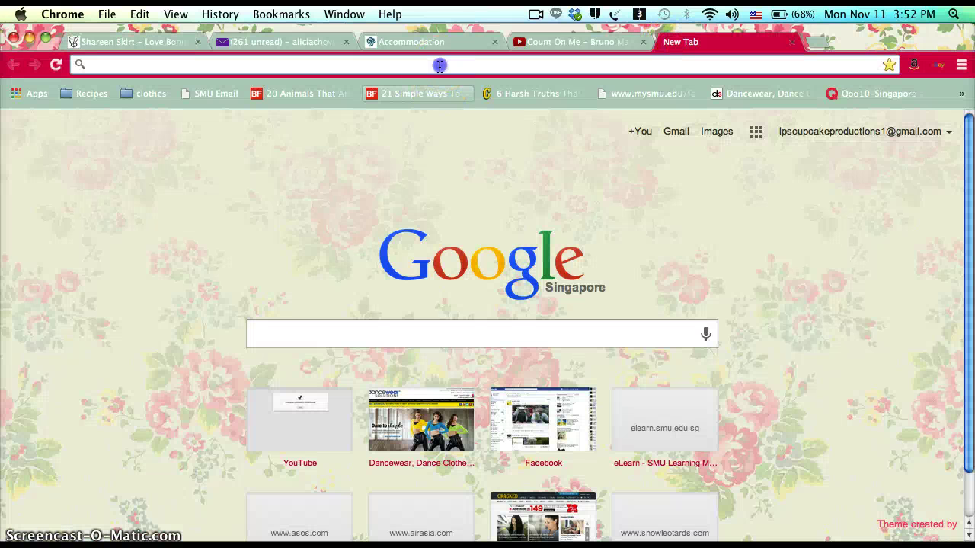
pyautogui.click(427, 334)
pyautogui.click(423, 335)
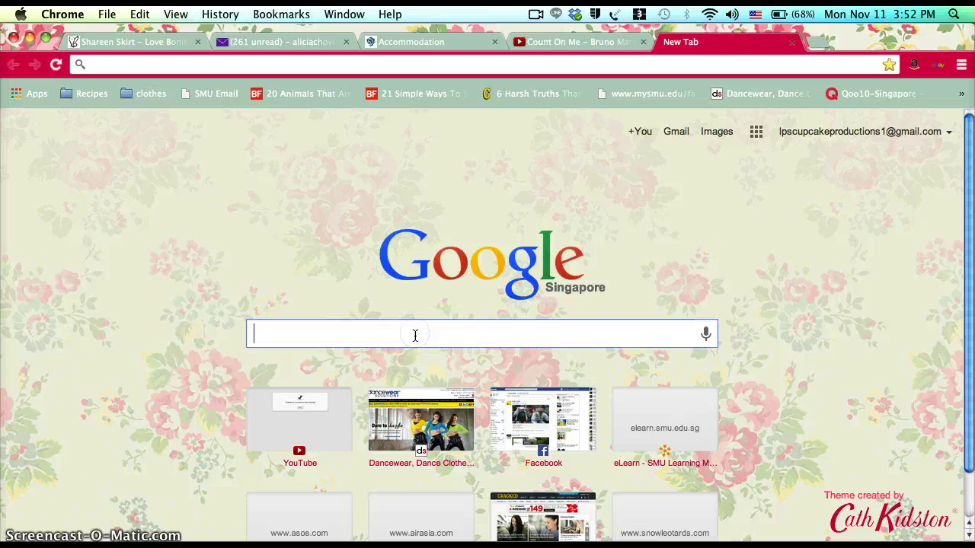
pyautogui.write('dafont')
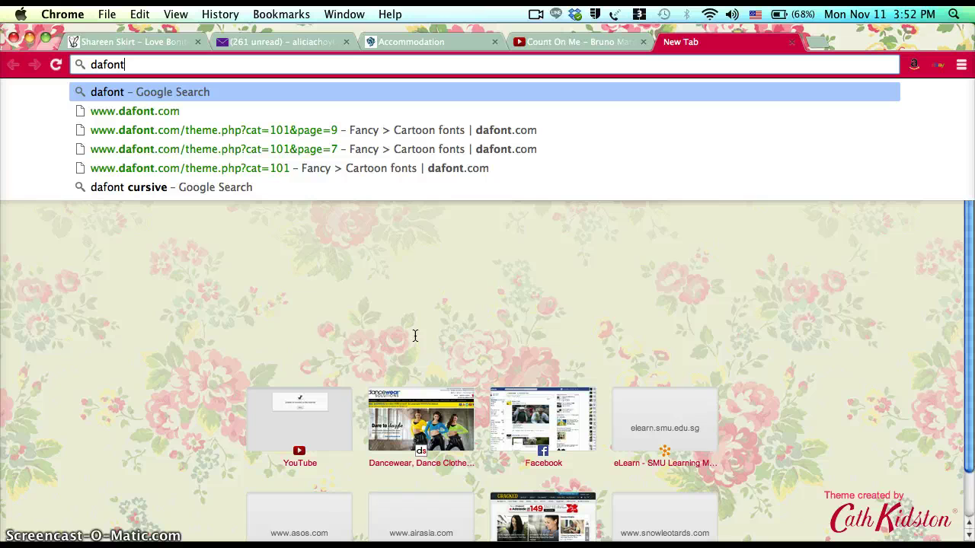
pyautogui.write('.com')
pyautogui.press('Return')
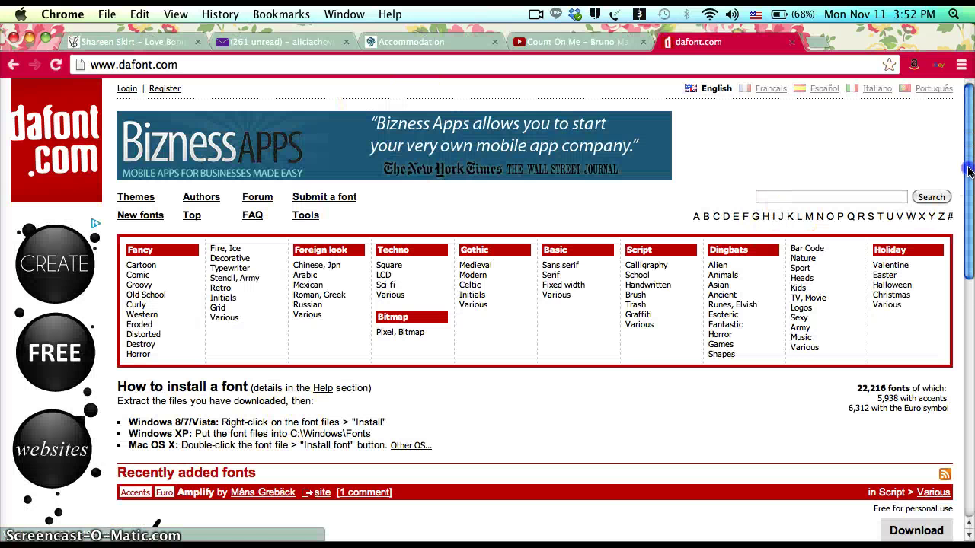
# Scroll through the Fancy > Cartoon font list and open page 10
pyautogui.moveTo(964, 163); pyautogui.dragTo(972, 118)
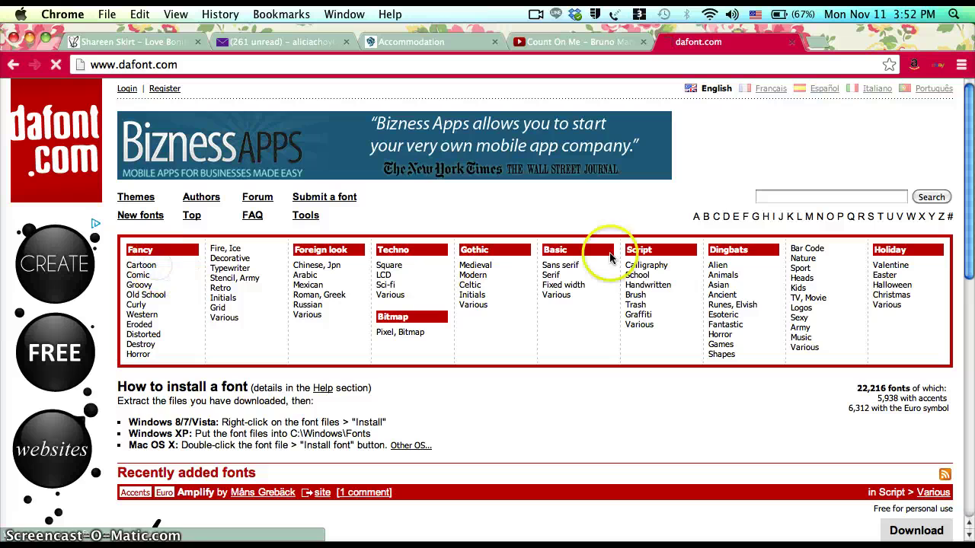
pyautogui.scroll(-1, 967, 221)
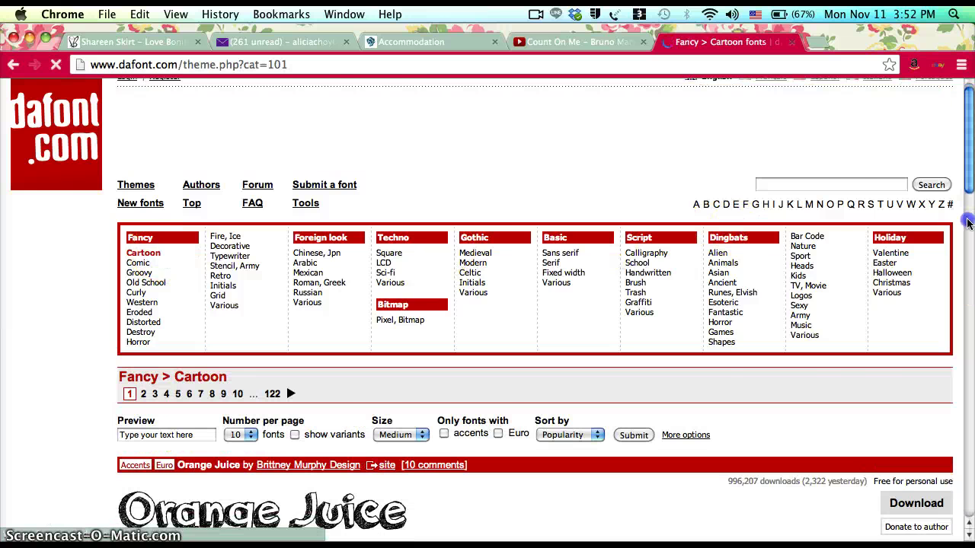
pyautogui.click(967, 221)
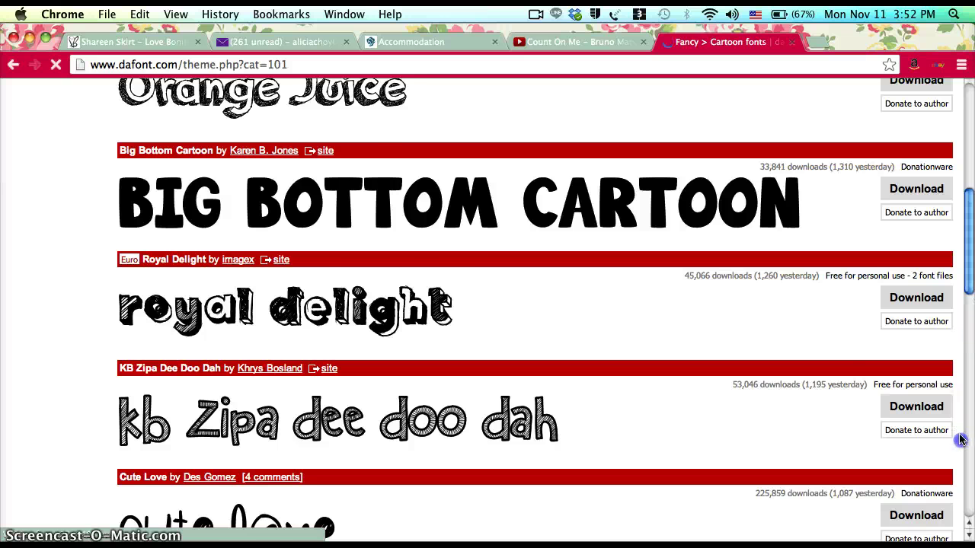
pyautogui.click(971, 435)
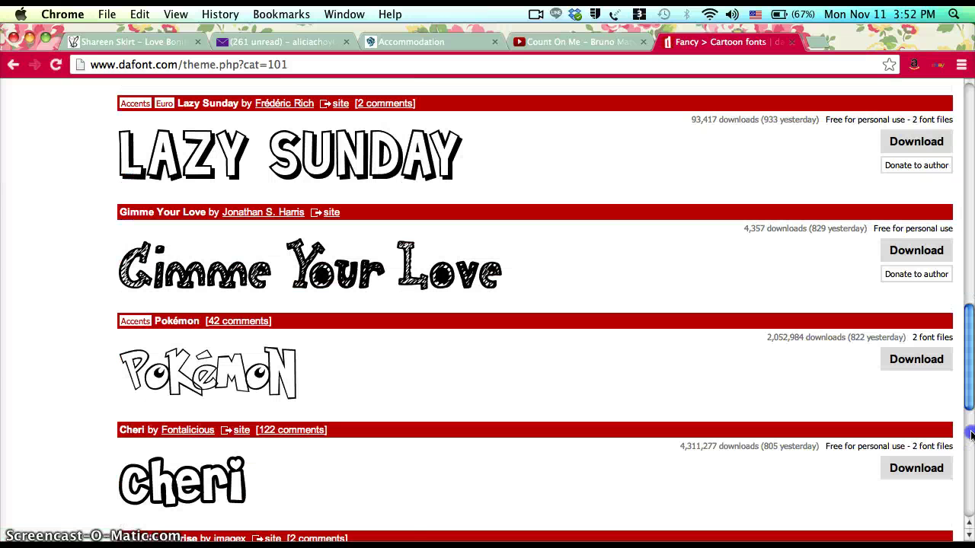
pyautogui.click(968, 536)
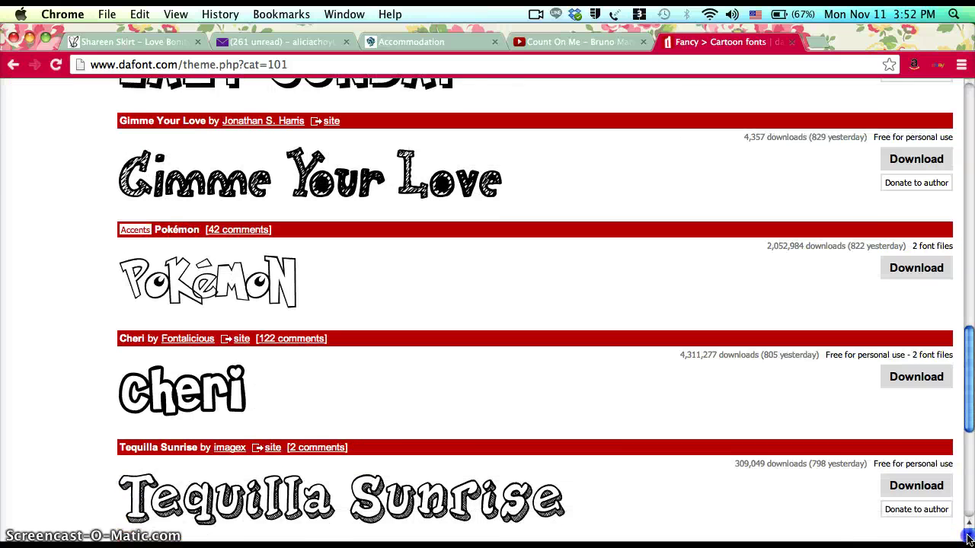
pyautogui.click(969, 537)
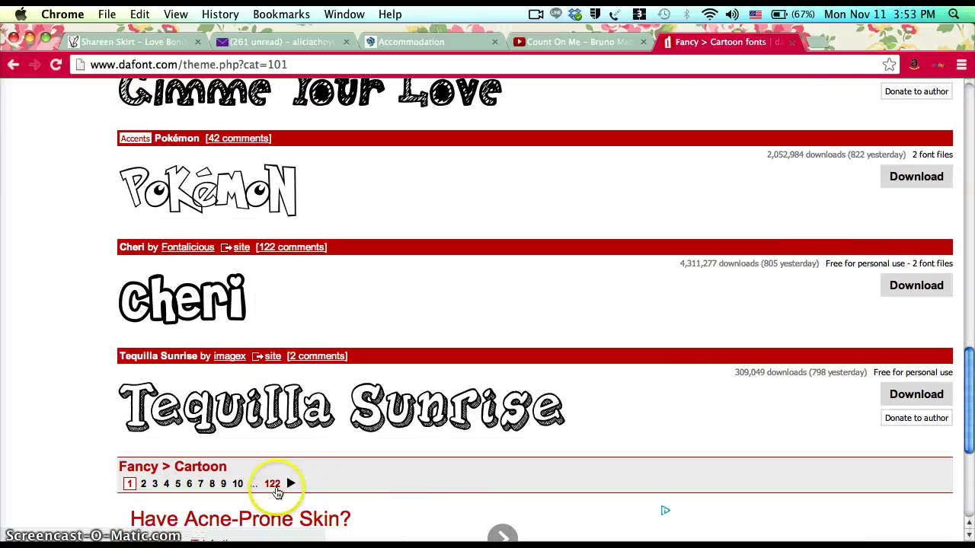
pyautogui.click(237, 485)
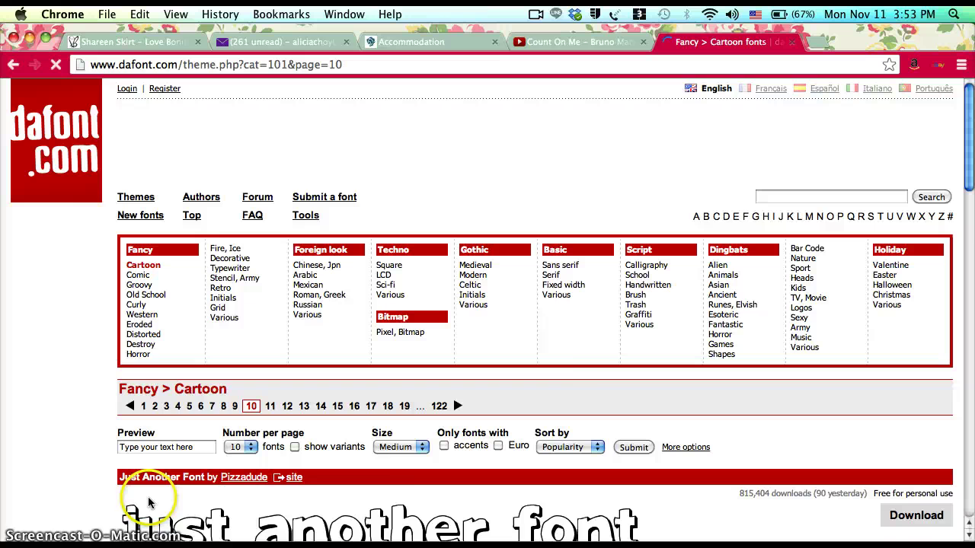
# Scroll to the bottom of page 10 and open page 11 of the Cartoon fonts
pyautogui.moveTo(970, 236); pyautogui.dragTo(970, 299)
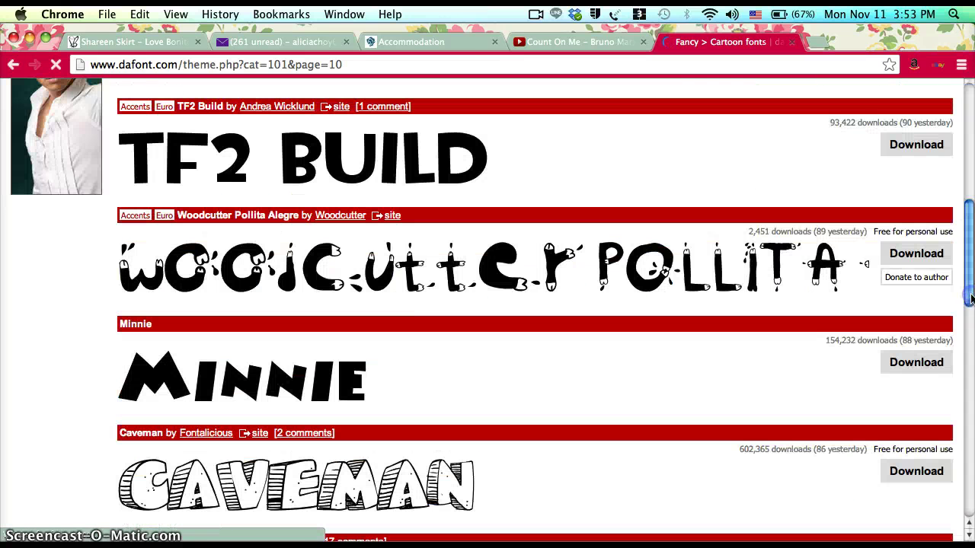
pyautogui.moveTo(967, 259); pyautogui.dragTo(913, 470)
pyautogui.scroll(-1, 913, 471)
pyautogui.click(438, 266)
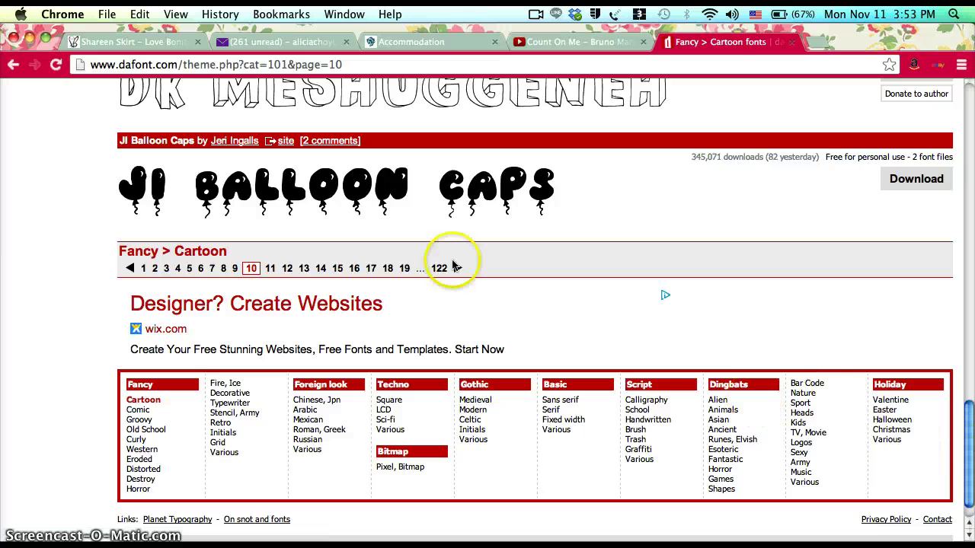
pyautogui.click(272, 270)
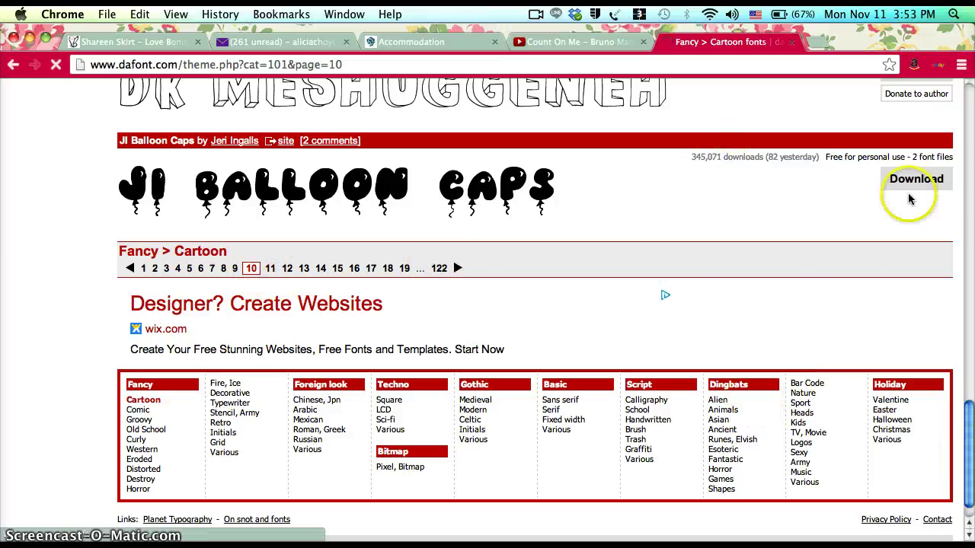
pyautogui.moveTo(970, 160); pyautogui.dragTo(972, 303)
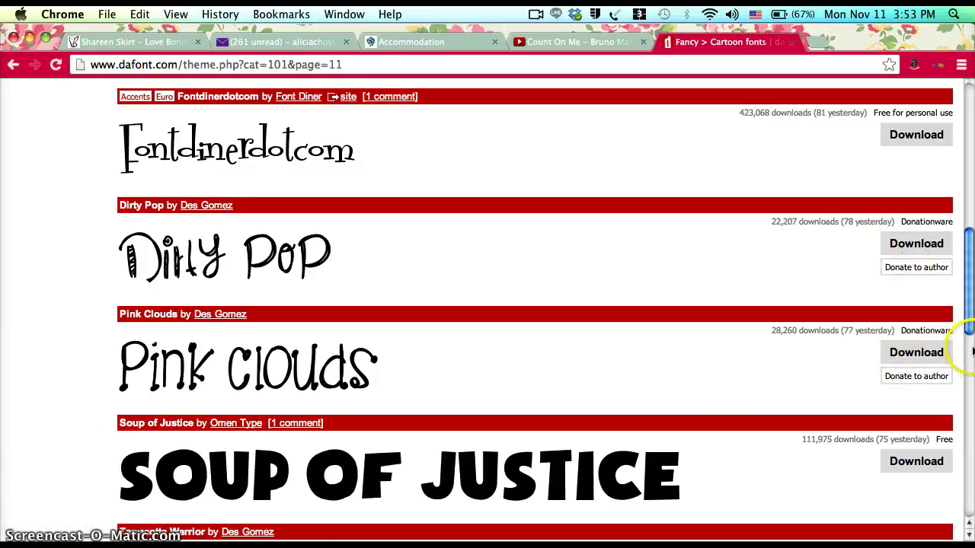
# Download the Tarracotta Warrior font and show Chrome's Downloads page with Cmd+Shift+J
pyautogui.click(972, 349)
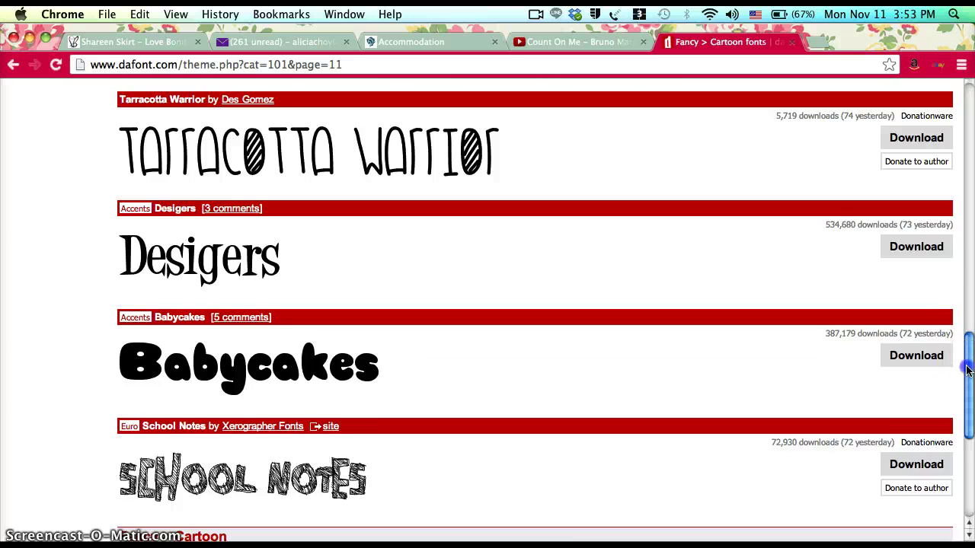
pyautogui.scroll(2, 969, 370)
pyautogui.click(916, 228)
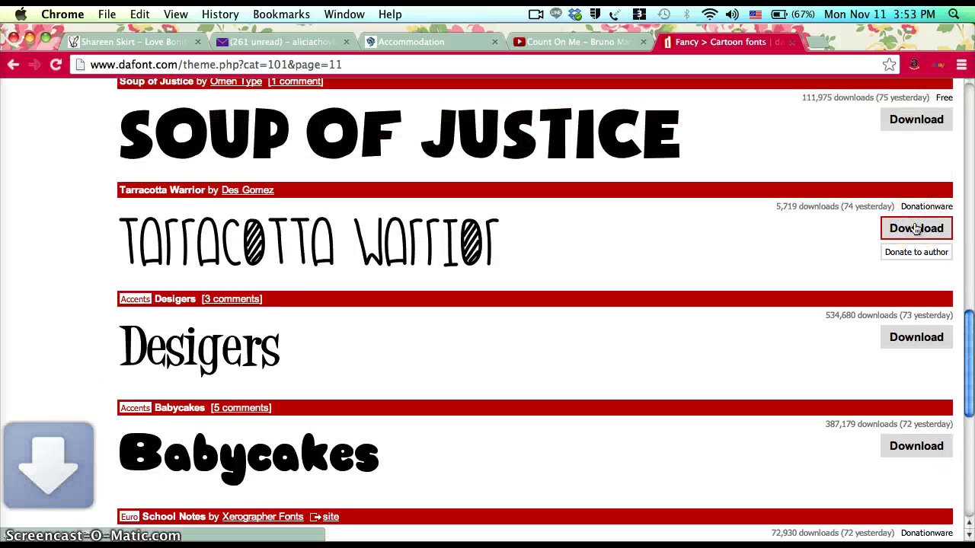
pyautogui.click(970, 393)
pyautogui.moveTo(971, 381); pyautogui.dragTo(972, 280)
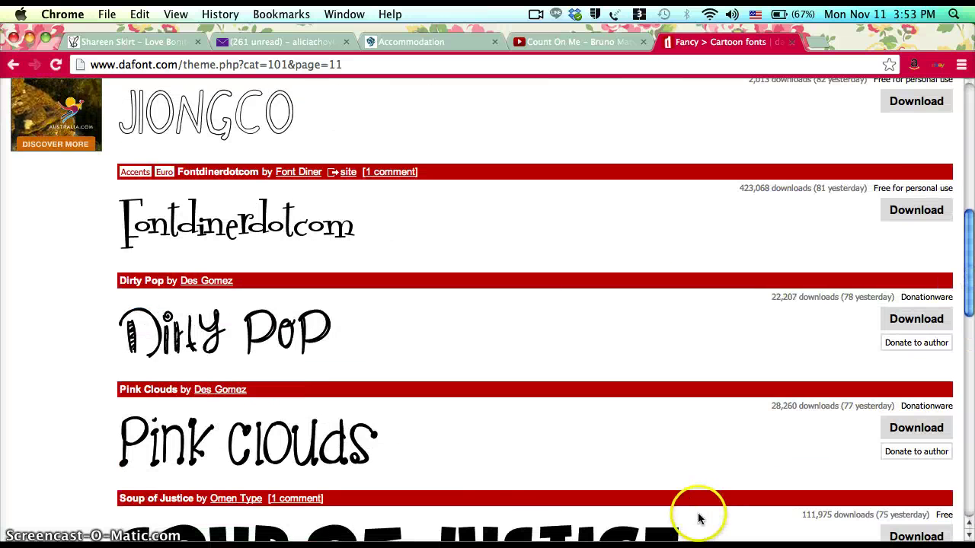
pyautogui.click(65, 489)
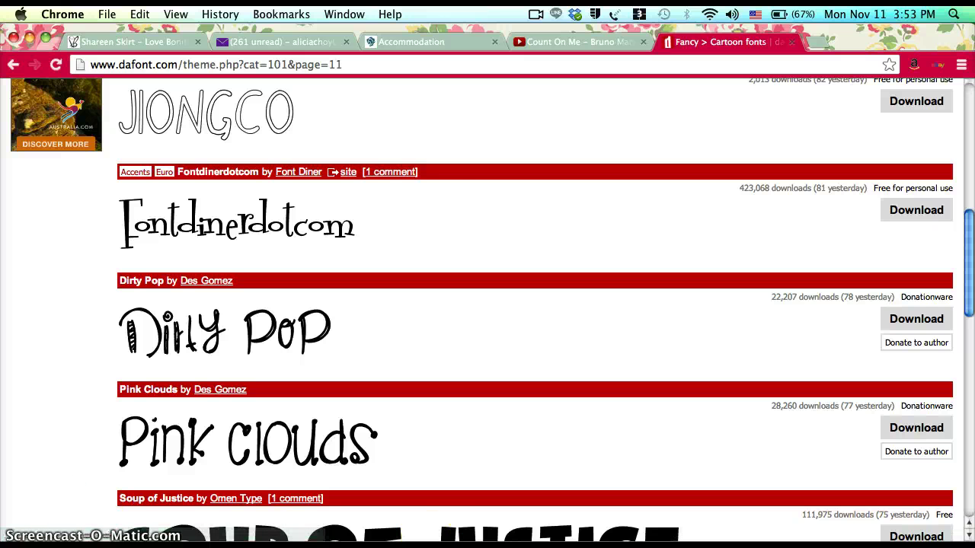
pyautogui.press('super+shift+j')
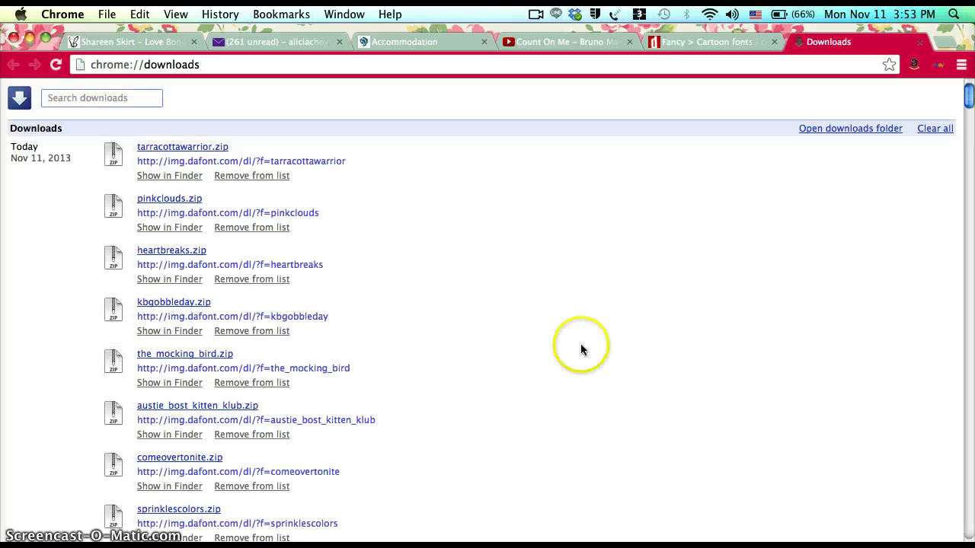
# Unzip tarracottawarrior.zip and find TarracottaWarrior.ttf in the Finder Downloads folder
pyautogui.click(183, 149)
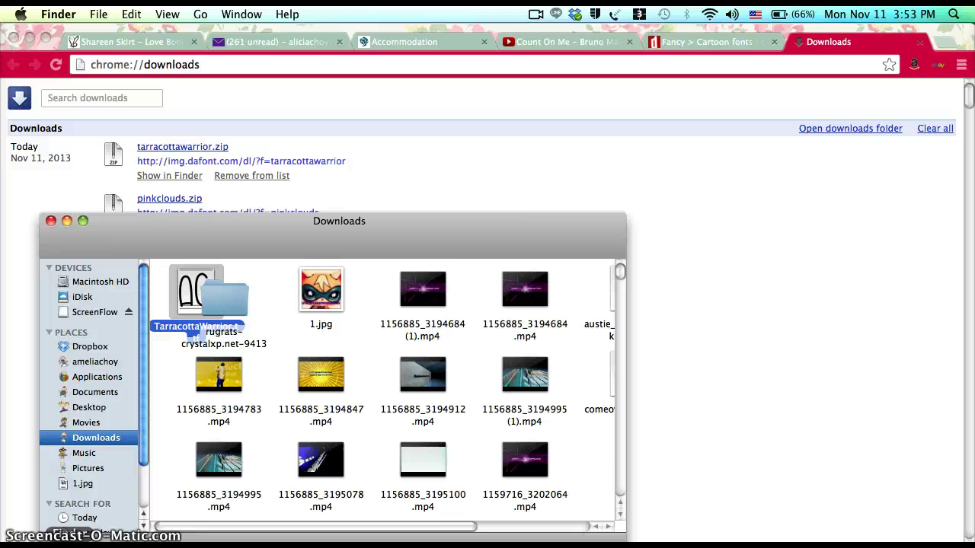
pyautogui.moveTo(217, 313); pyautogui.dragTo(569, 376)
pyautogui.moveTo(174, 294); pyautogui.dragTo(202, 309)
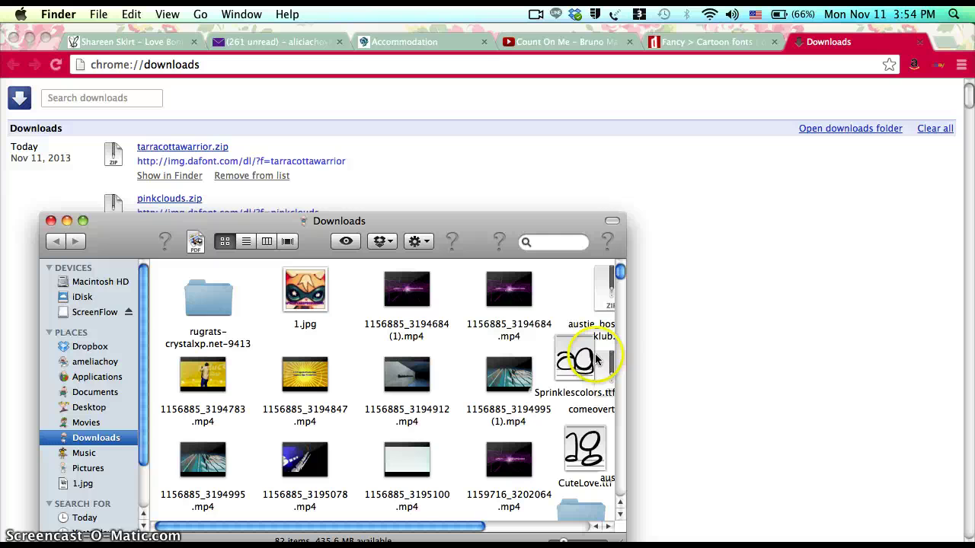
pyautogui.moveTo(455, 531); pyautogui.dragTo(575, 528)
pyautogui.moveTo(619, 280); pyautogui.dragTo(618, 284)
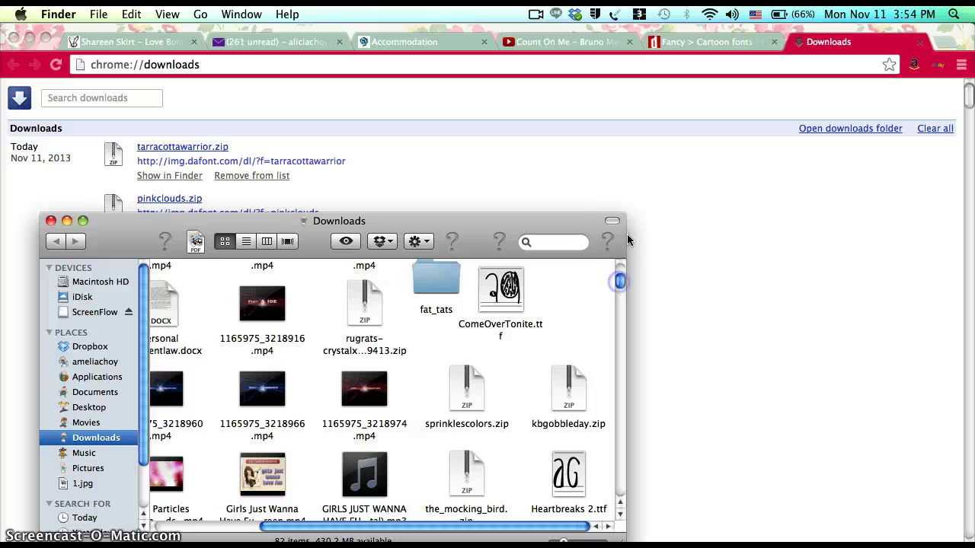
pyautogui.click(156, 147)
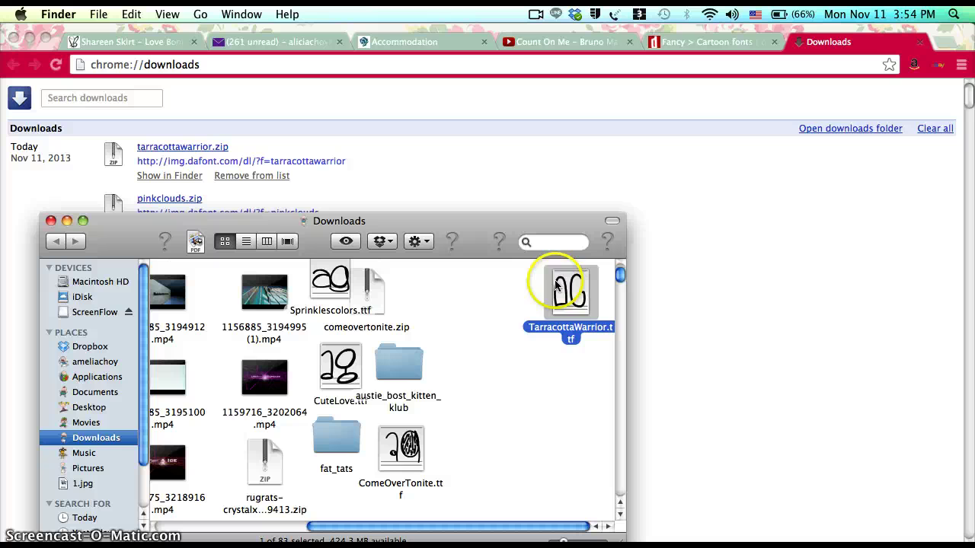
# Open TarracottaWarrior.ttf in a font preview and install it
pyautogui.doubleClick(558, 290)
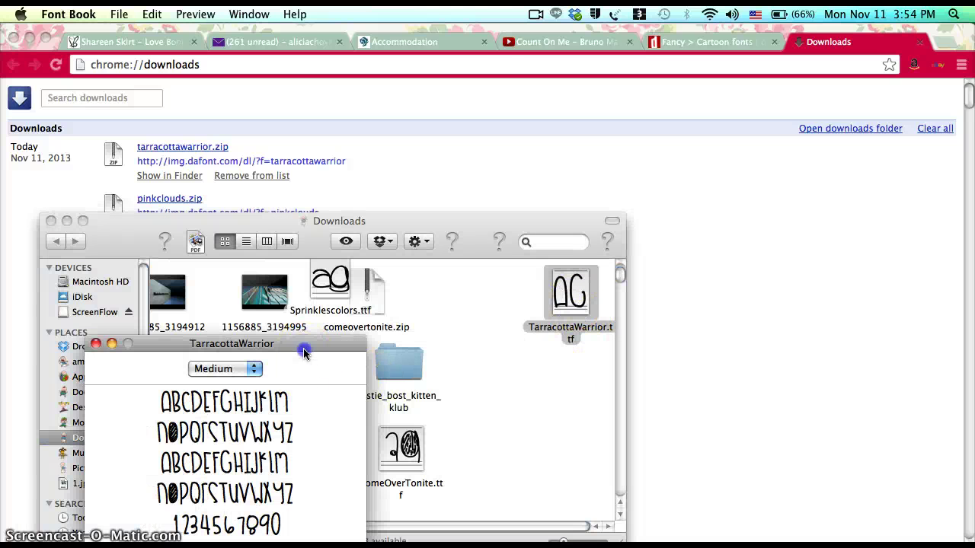
pyautogui.moveTo(304, 345); pyautogui.dragTo(331, 248)
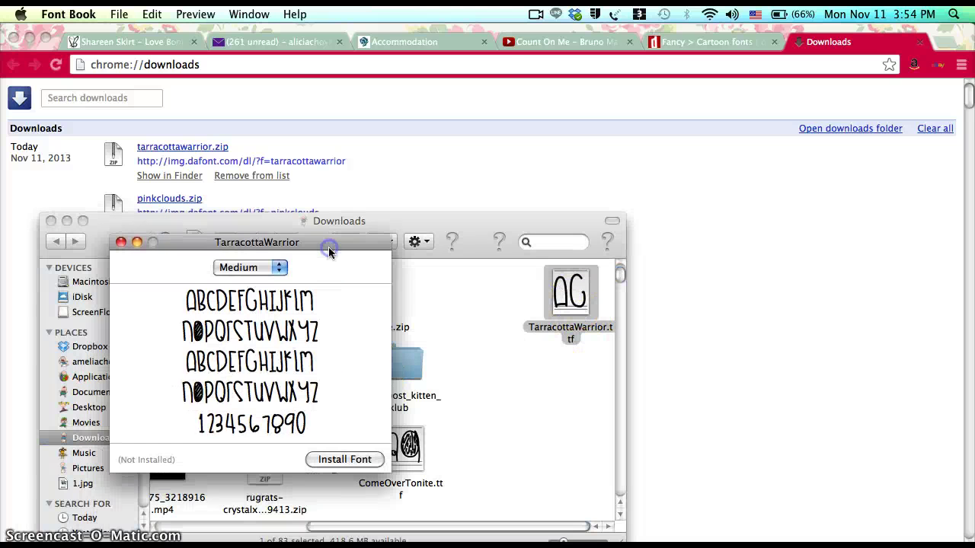
pyautogui.click(366, 460)
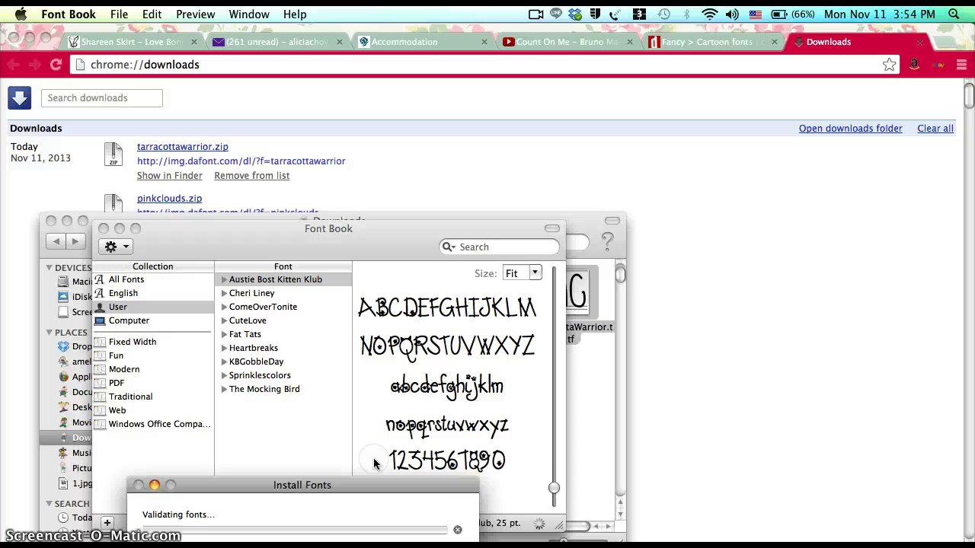
pyautogui.click(310, 228)
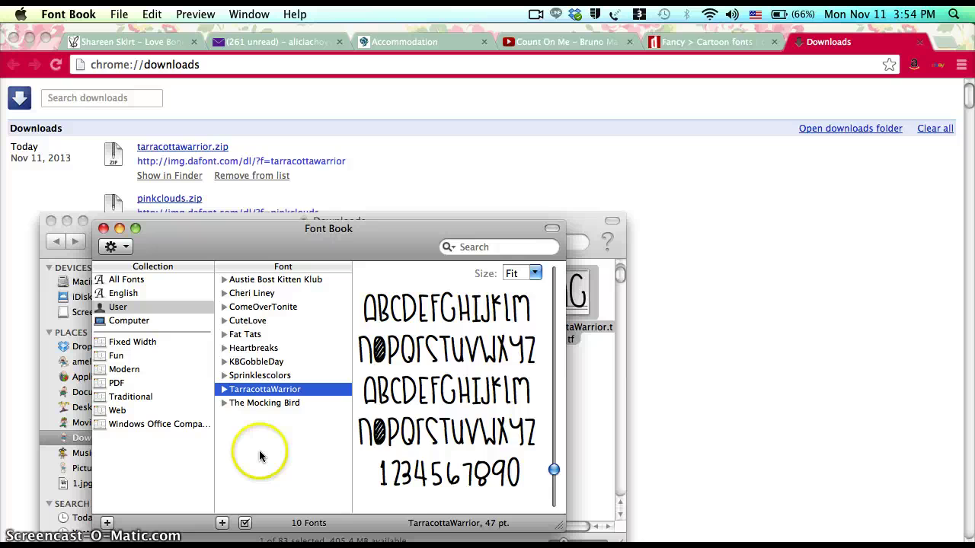
# Preview Sprinklescolors and TarracottaWarrior in Font Book, then close Font Book
pyautogui.click(255, 375)
pyautogui.click(255, 389)
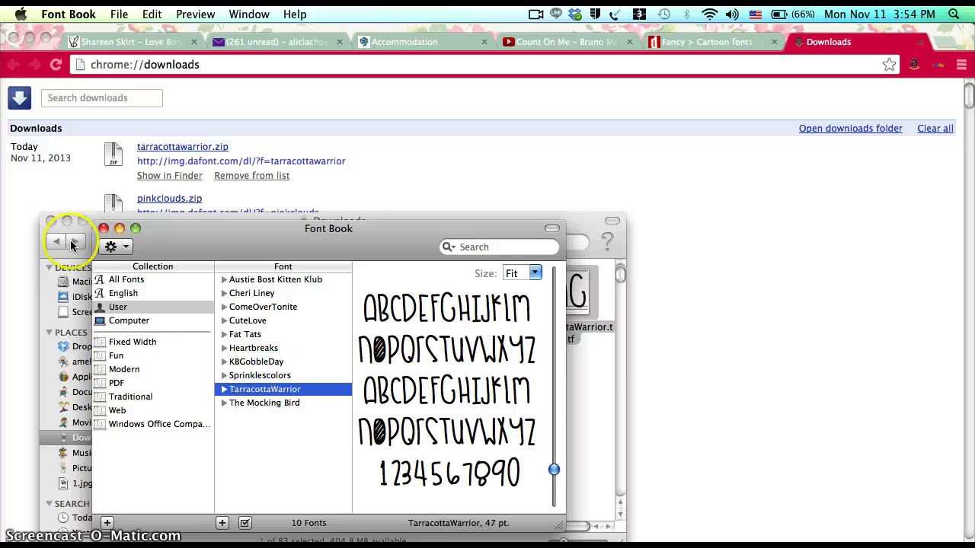
pyautogui.click(104, 229)
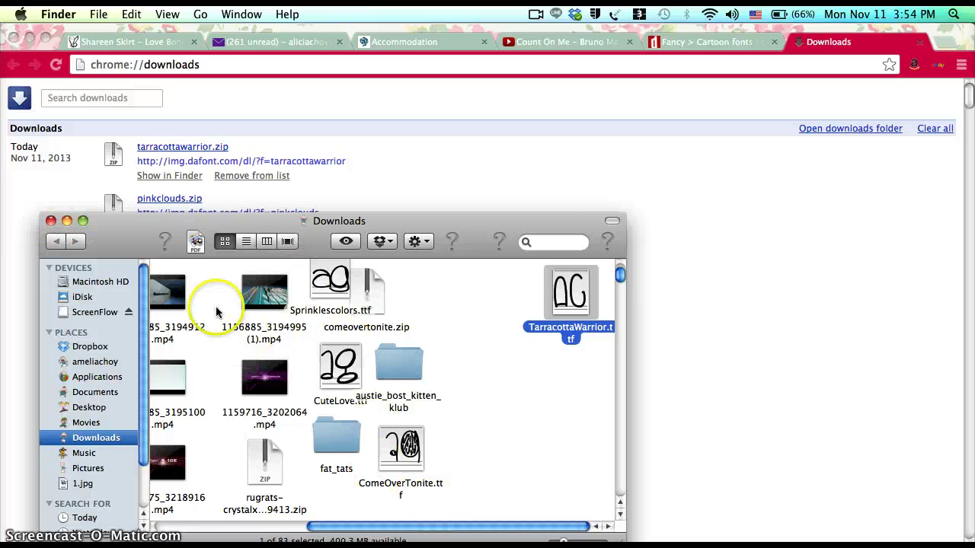
# Unzip pinkclouds.zip, install PinkClouds, and close Font Book and the Downloads window
pyautogui.click(191, 189)
pyautogui.click(182, 199)
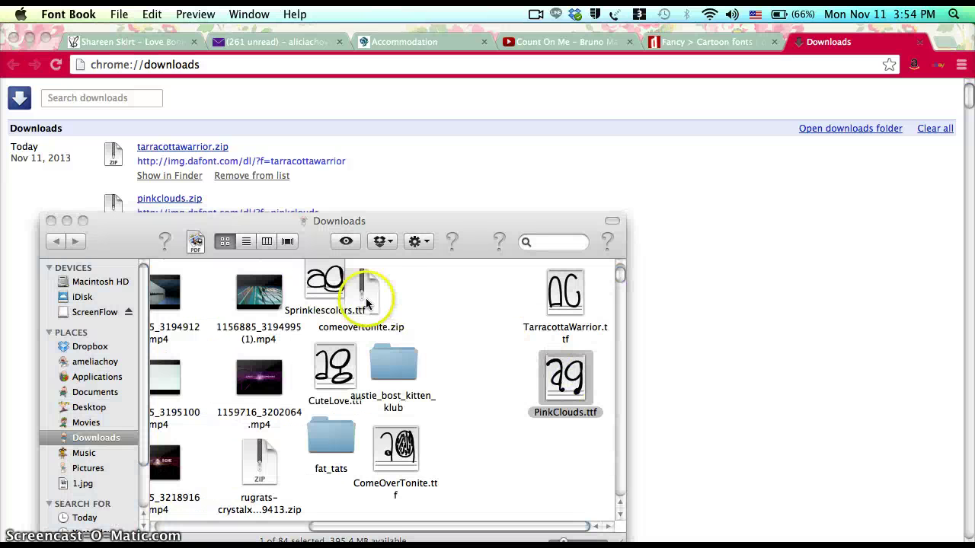
pyautogui.click(350, 500)
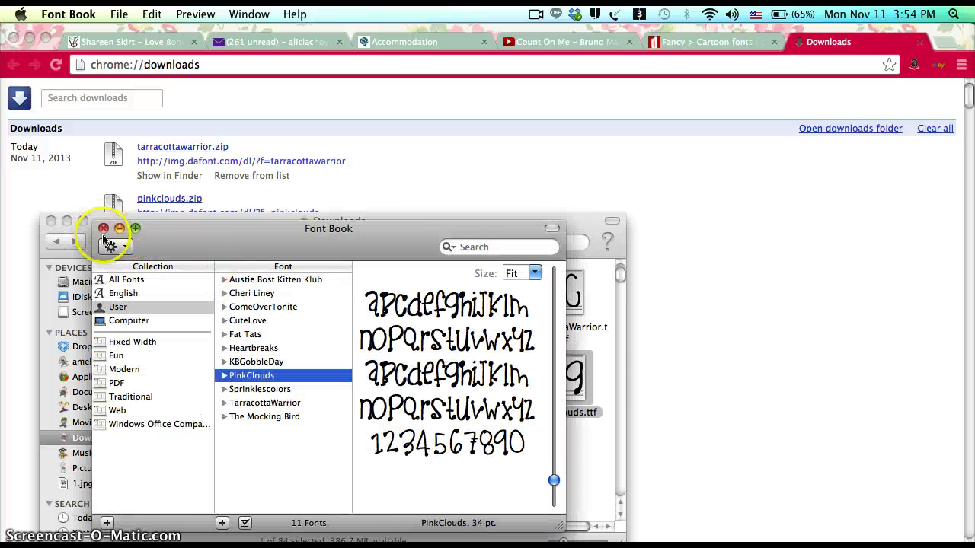
pyautogui.click(103, 229)
pyautogui.click(51, 221)
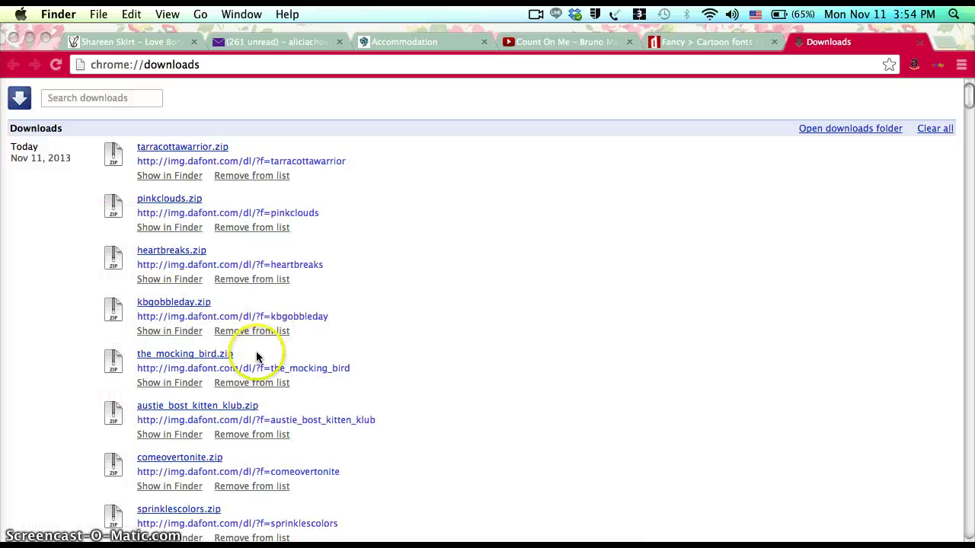
# Close the Downloads tab, return to iMovie's New Project 6, and select the starry opening clip
pyautogui.click(920, 43)
pyautogui.click(227, 543)
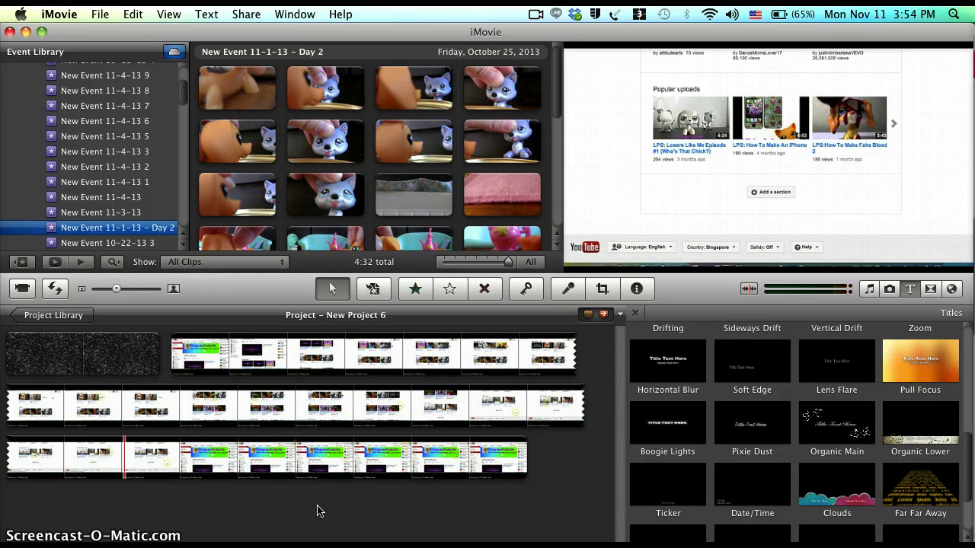
pyautogui.click(112, 358)
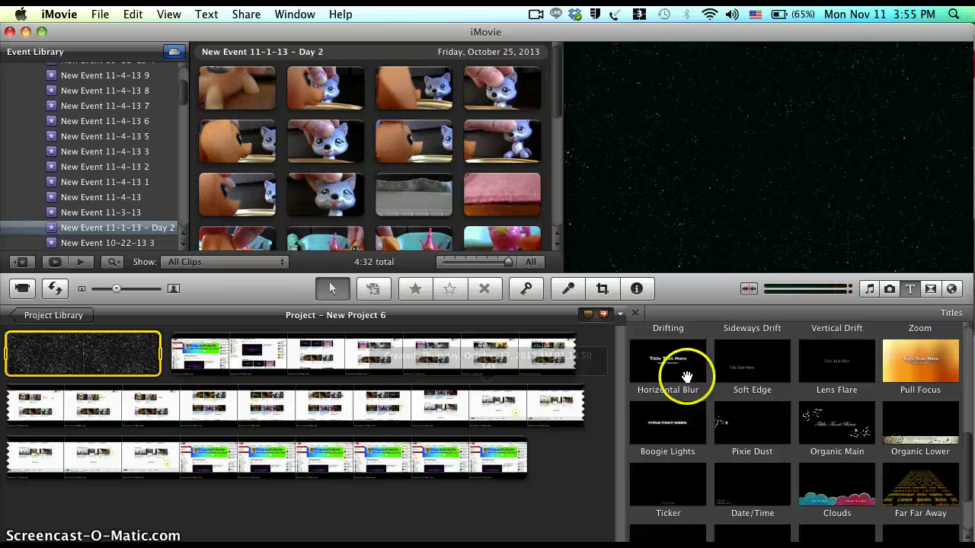
# Drop a Horizontal Blur title on the starry clip reading LPSCupcakeProduction's
pyautogui.moveTo(685, 375); pyautogui.dragTo(77, 353)
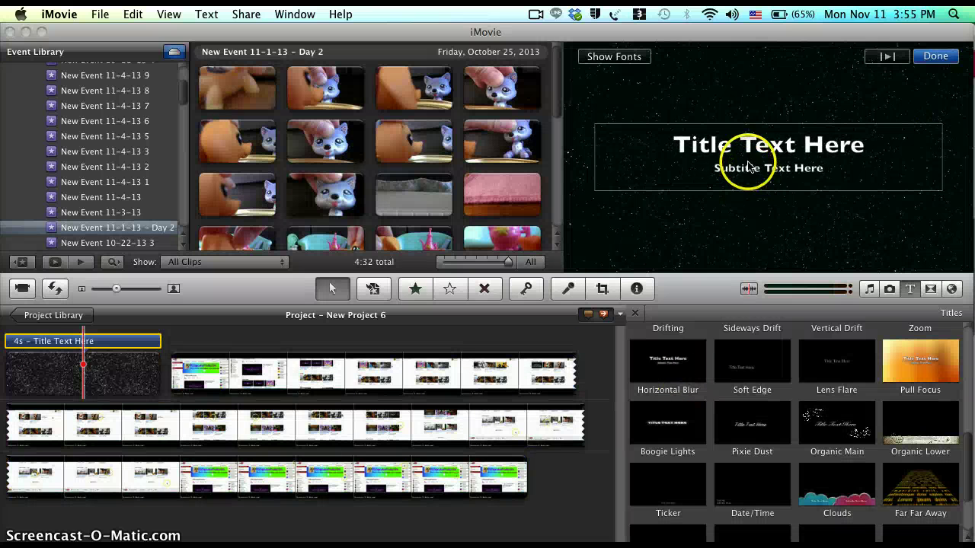
pyautogui.press('BackSpace')
pyautogui.write('LPS')
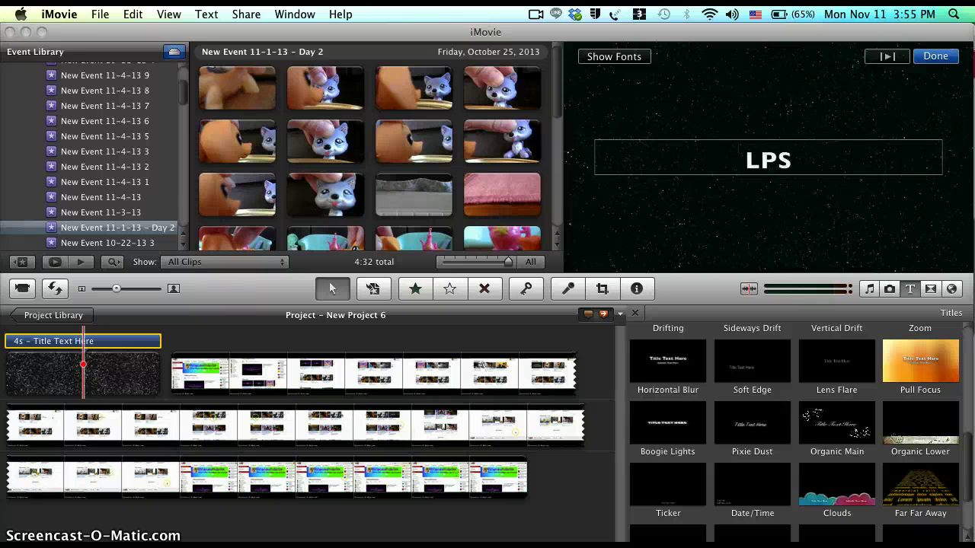
pyautogui.write('Cupca')
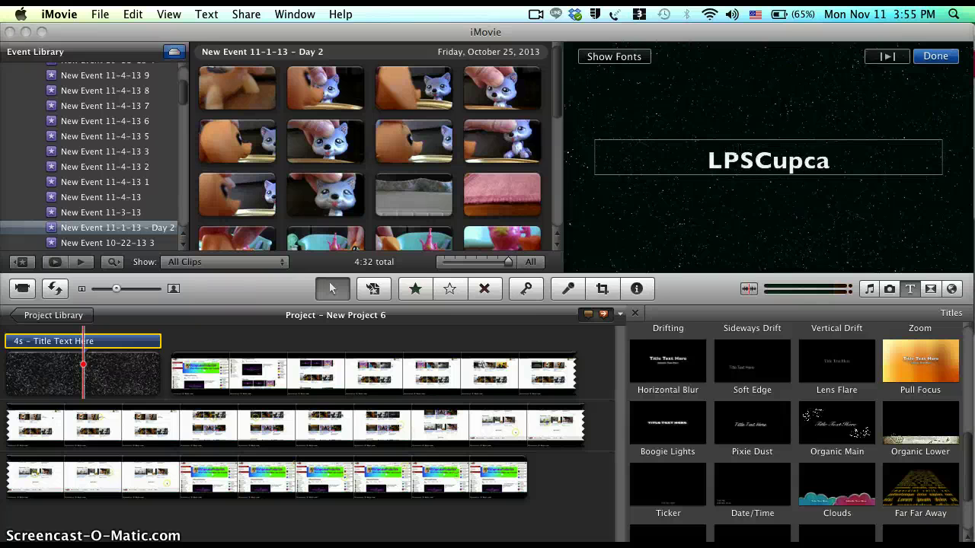
pyautogui.write('keProductions')
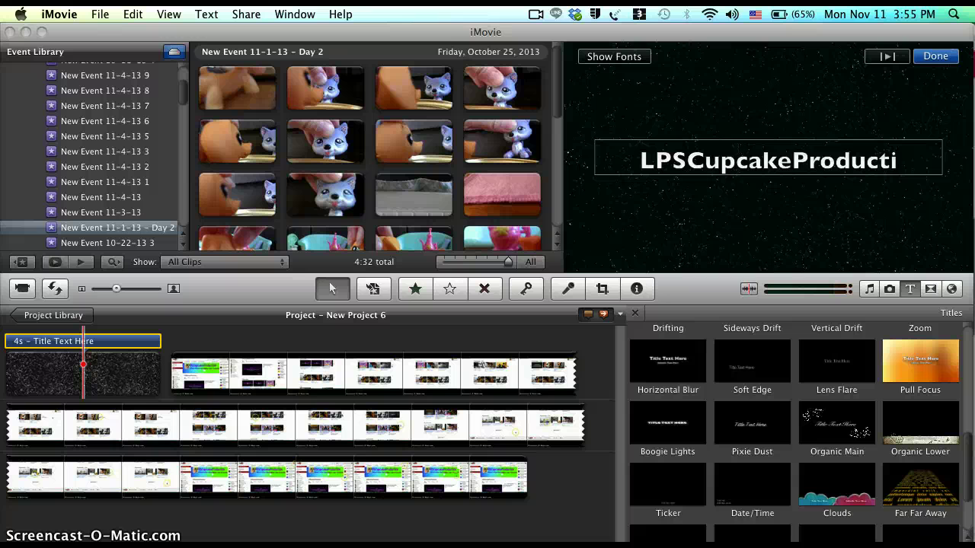
pyautogui.press('BackSpace')
pyautogui.write("'s")
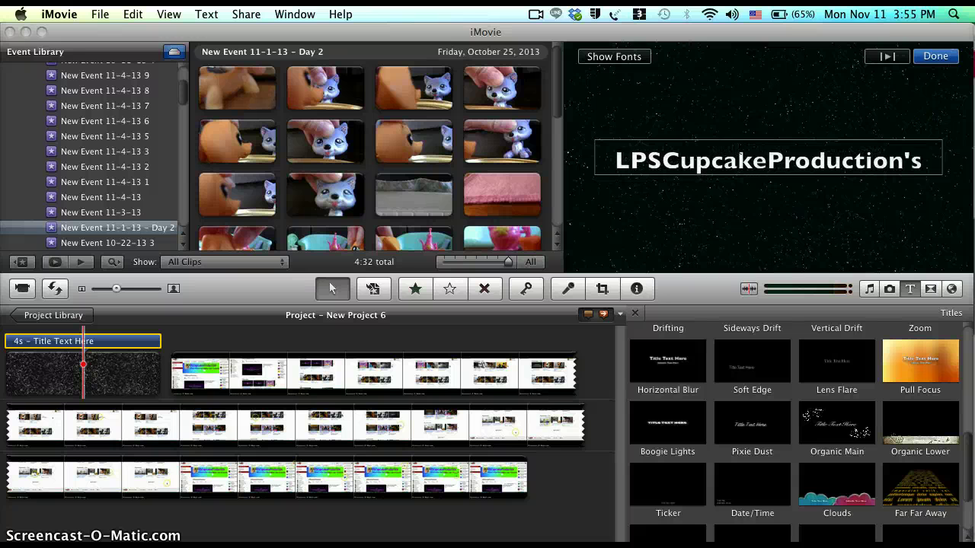
# Add 'Channel Trailer' as the title's second line
pyautogui.press('Return')
pyautogui.write('Channel')
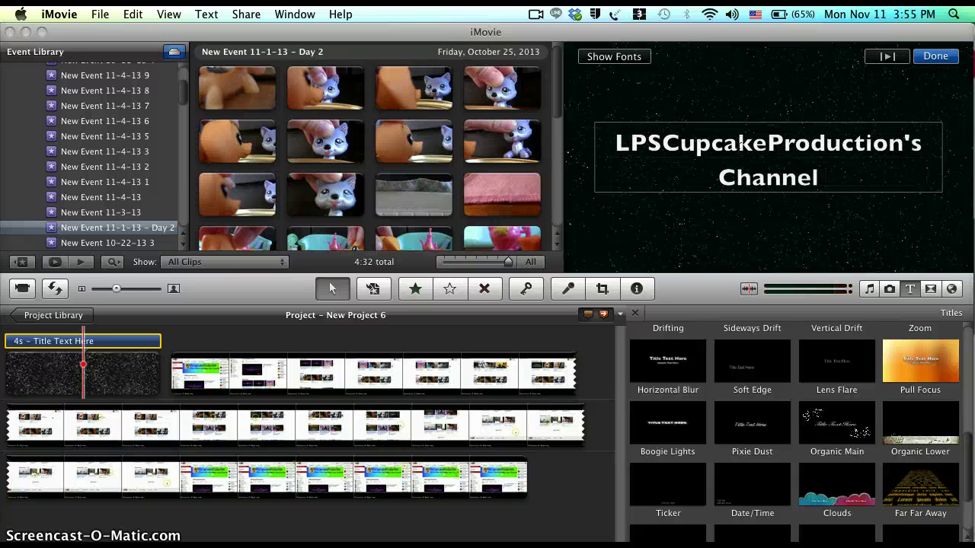
pyautogui.write(' Trailer')
pyautogui.press('super+BackSpace')
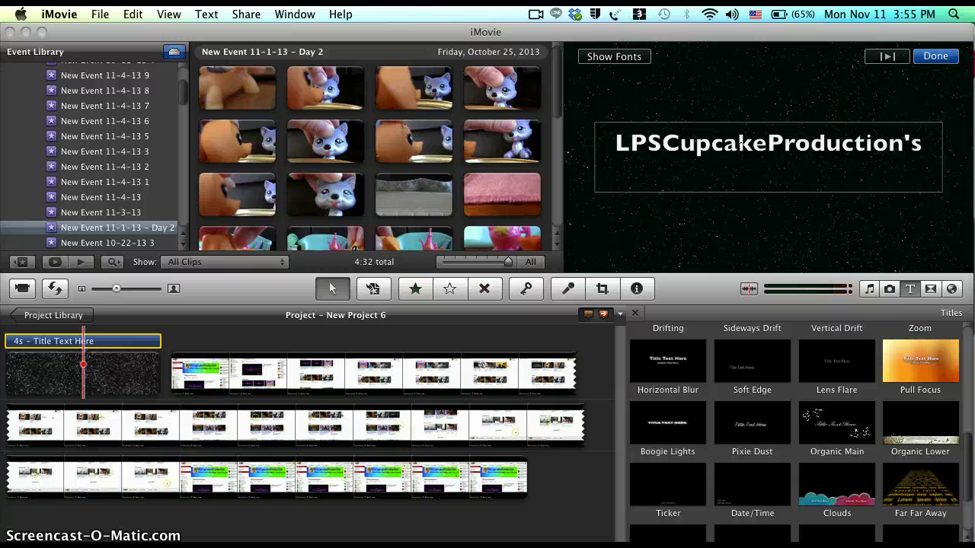
pyautogui.press('super+z')
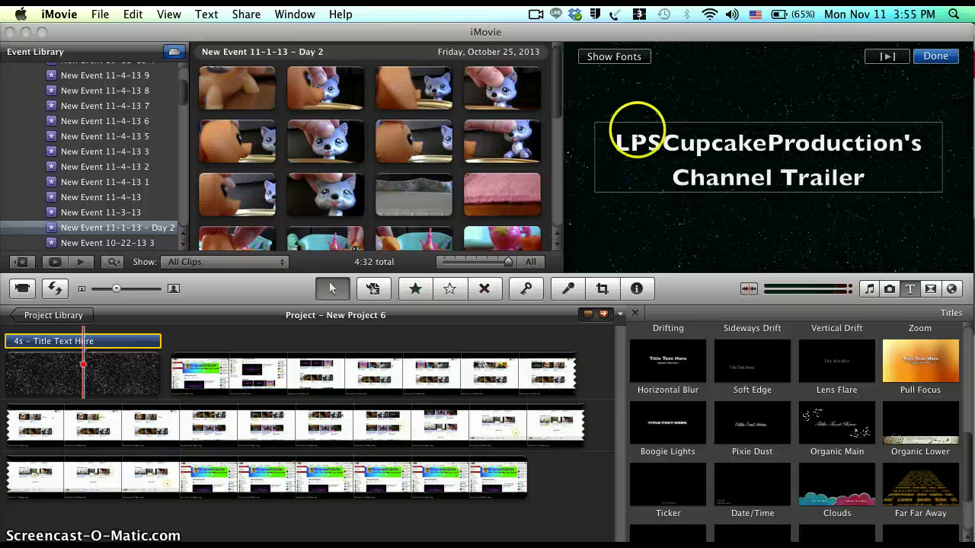
# Select all the title text and try the Heartbreaks font from the Fonts panel
pyautogui.click(631, 57)
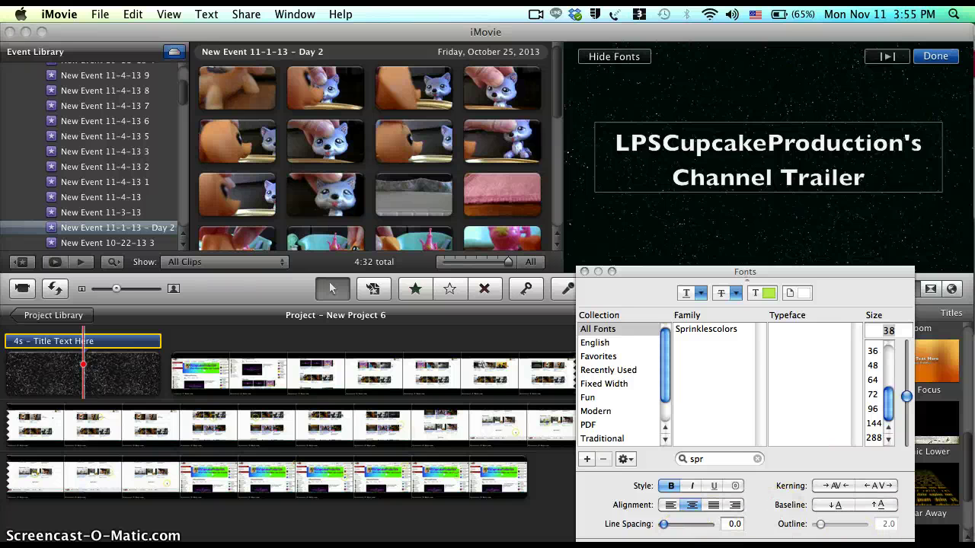
pyautogui.click(744, 247)
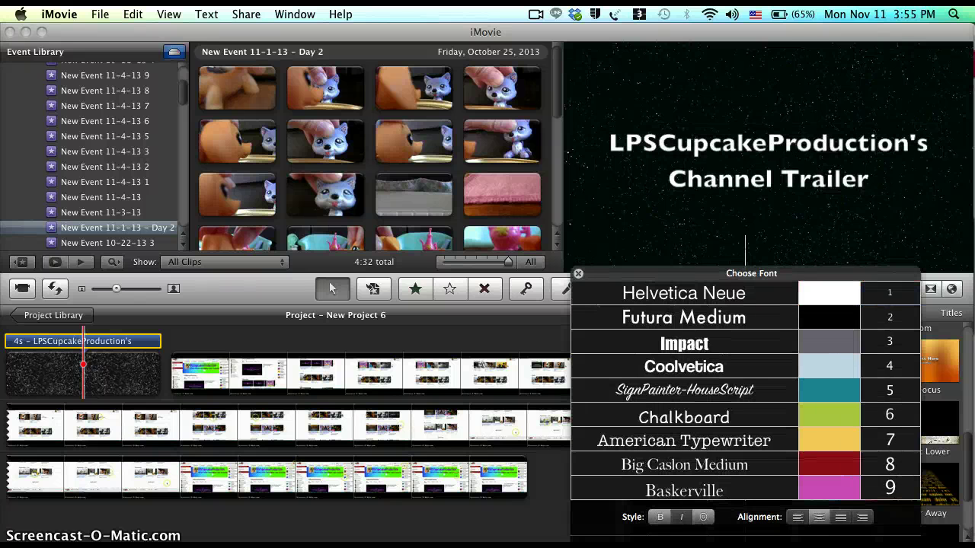
pyautogui.click(674, 523)
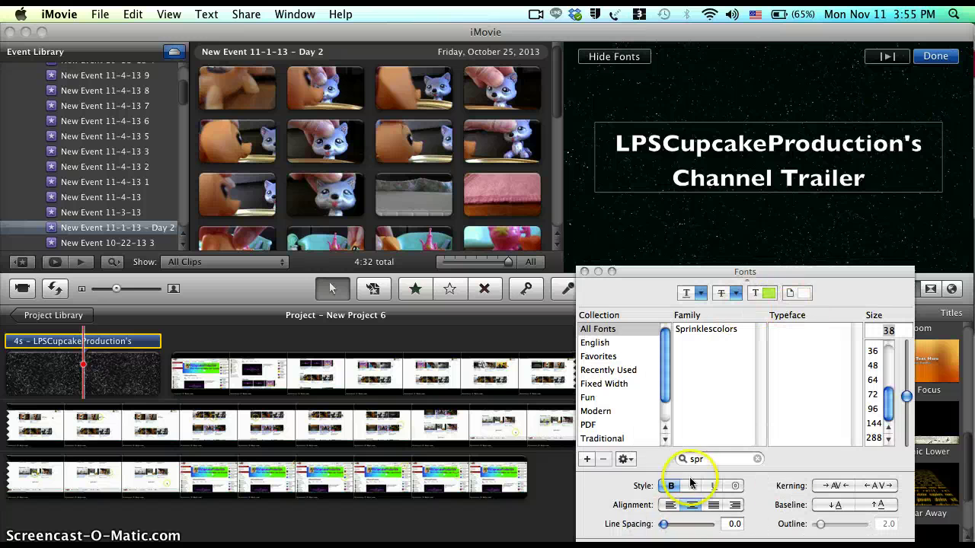
pyautogui.click(713, 460)
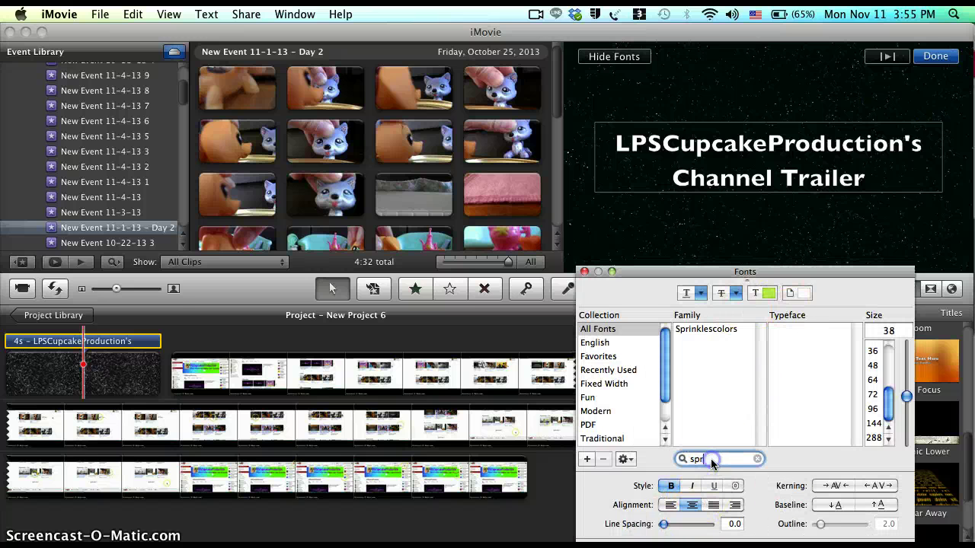
pyautogui.press('BackSpace')
pyautogui.press('BackSpace')
pyautogui.press('BackSpace')
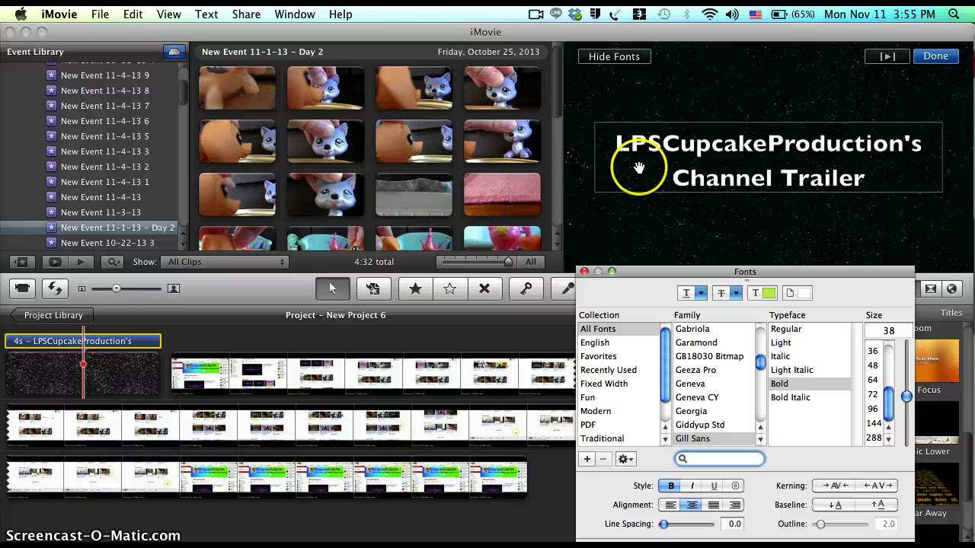
pyautogui.click(620, 147)
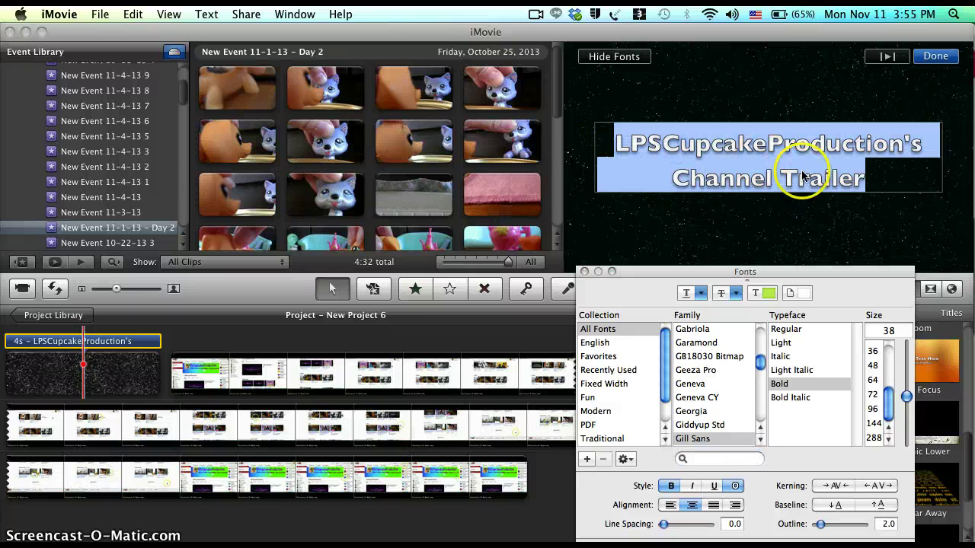
pyautogui.click(708, 458)
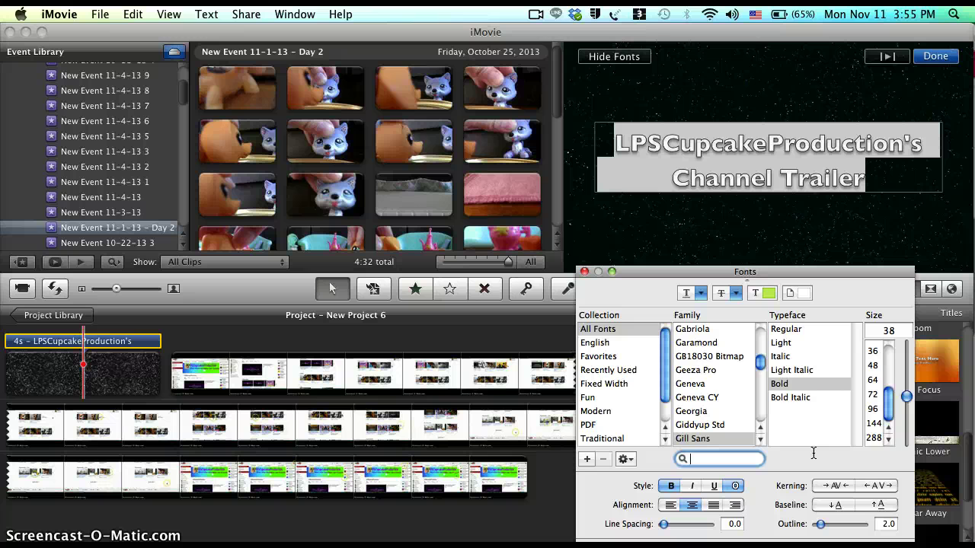
pyautogui.moveTo(760, 363)
pyautogui.mouseDown()
pyautogui.moveTo(766, 419)
pyautogui.moveTo(761, 372)
pyautogui.mouseUp()
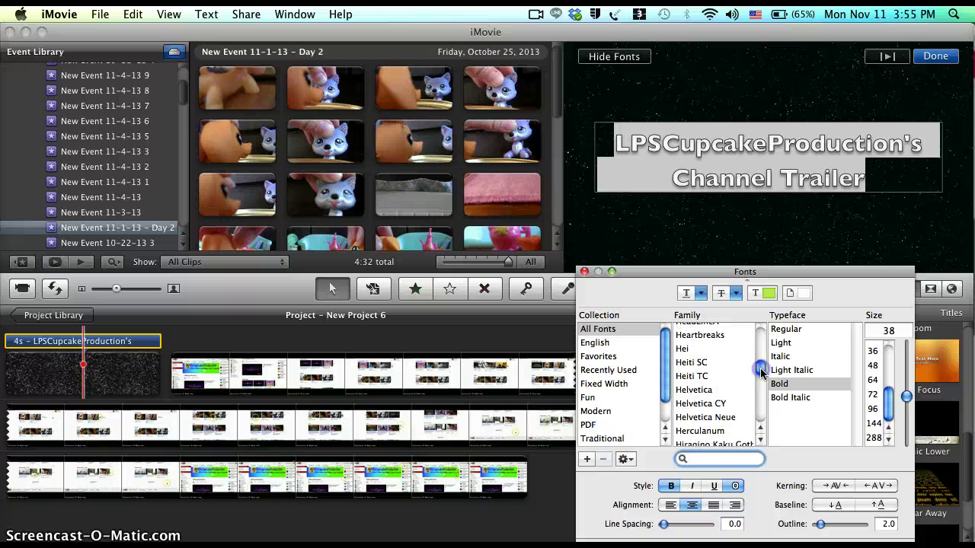
pyautogui.click(733, 336)
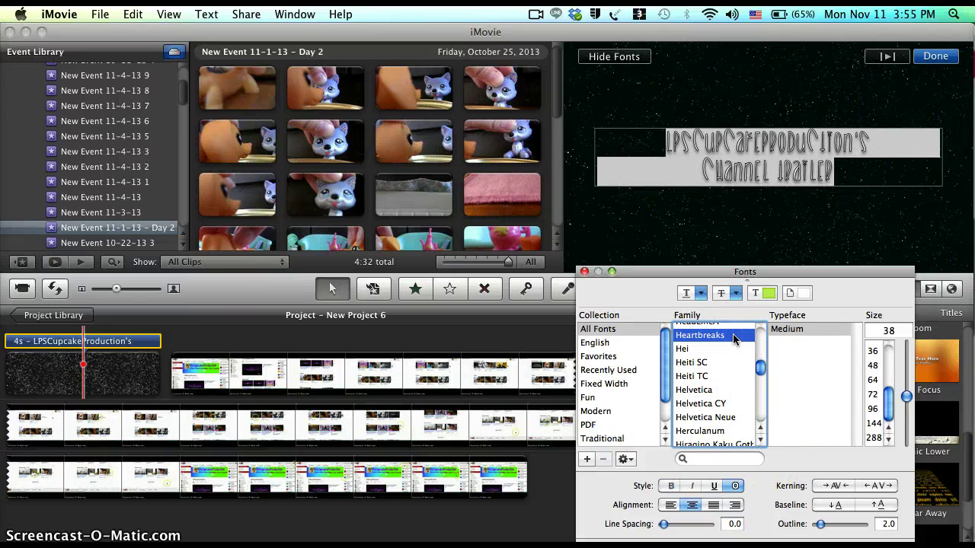
# Search the fonts for 'pINK', apply PinkClouds to the title, and close the Fonts panel
pyautogui.click(705, 458)
pyautogui.write('pINK')
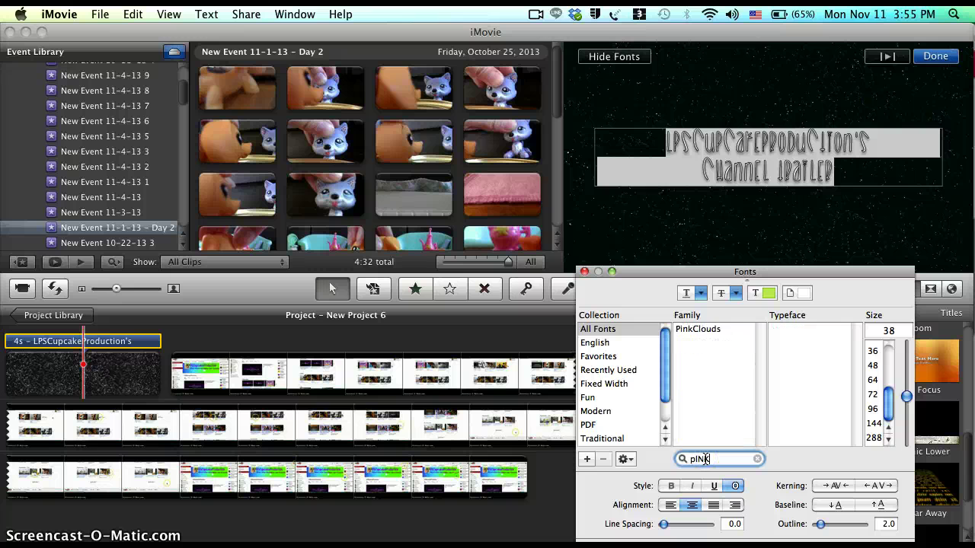
pyautogui.click(708, 334)
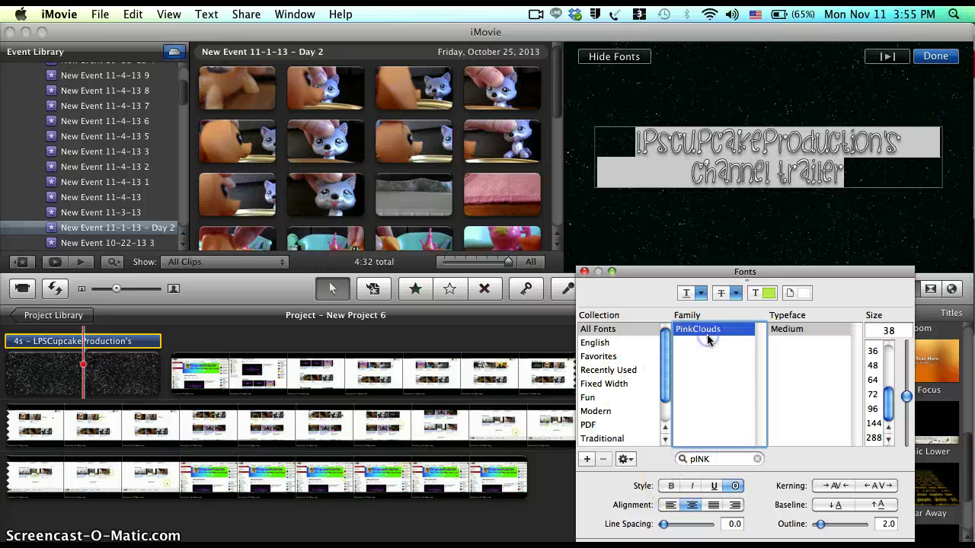
pyautogui.click(757, 249)
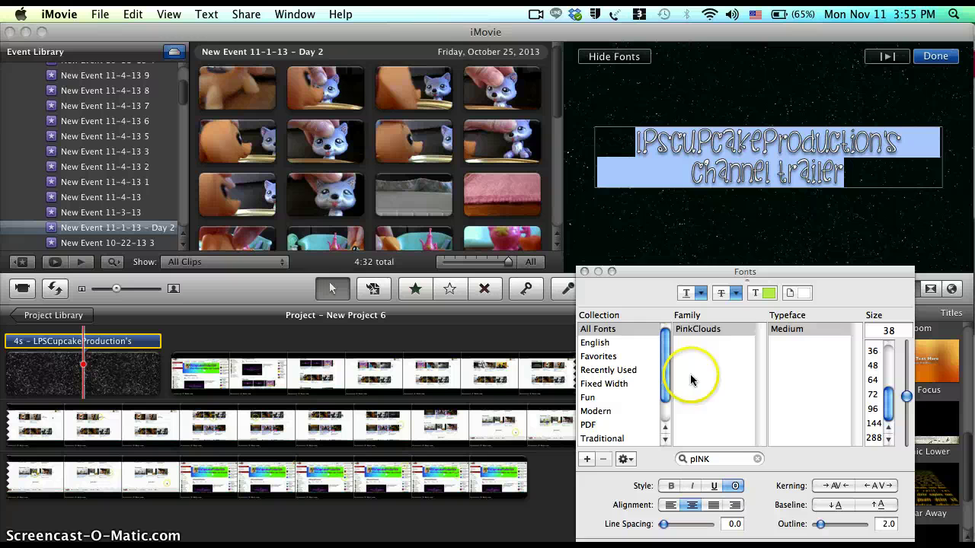
pyautogui.click(714, 395)
pyautogui.click(707, 199)
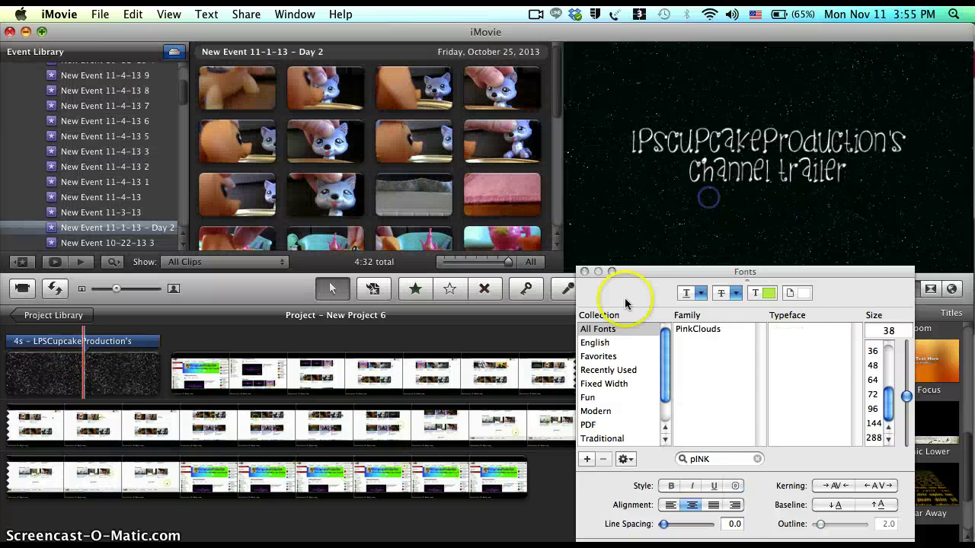
pyautogui.click(584, 271)
# Shrink the PinkClouds title text to size 7 and close the font chooser
pyautogui.click(667, 210)
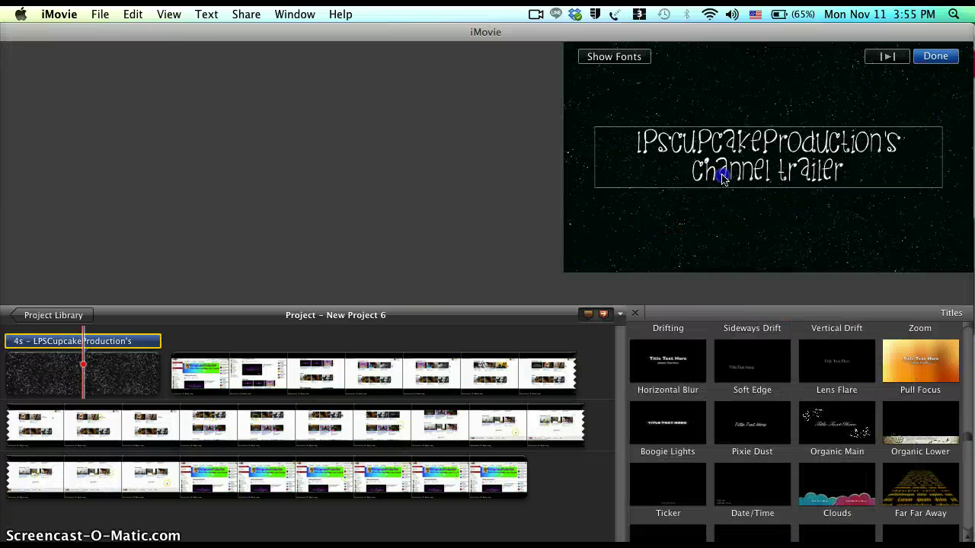
pyautogui.click(603, 55)
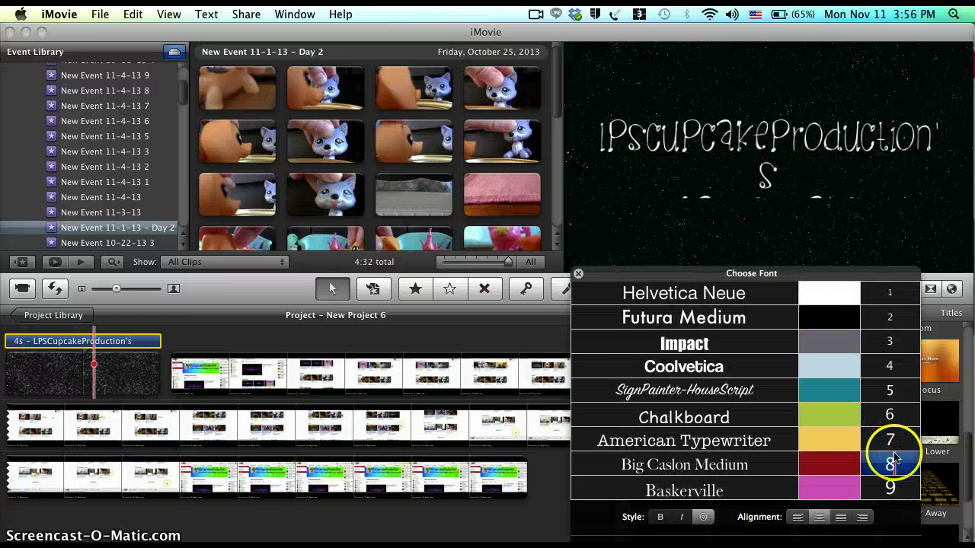
pyautogui.click(891, 415)
pyautogui.click(892, 435)
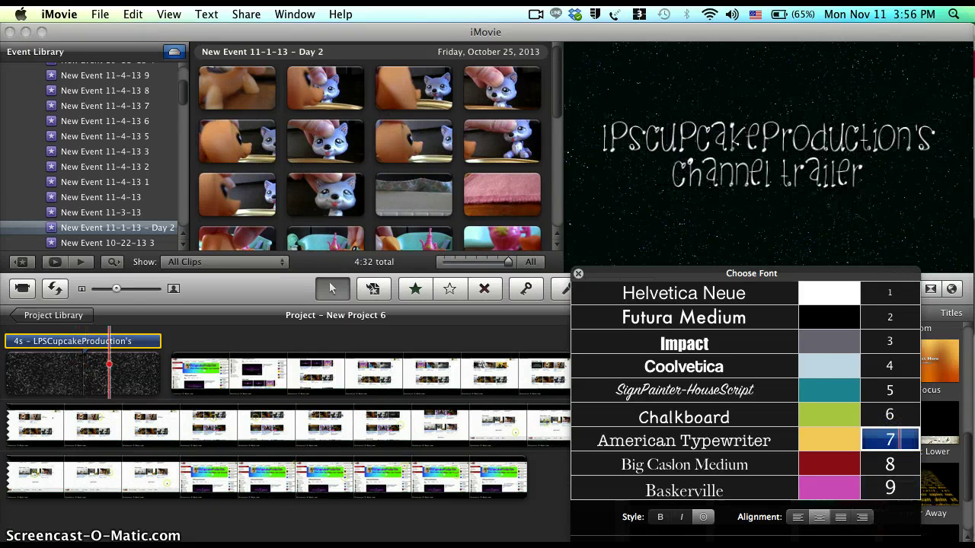
pyautogui.moveTo(660, 433); pyautogui.dragTo(174, 390)
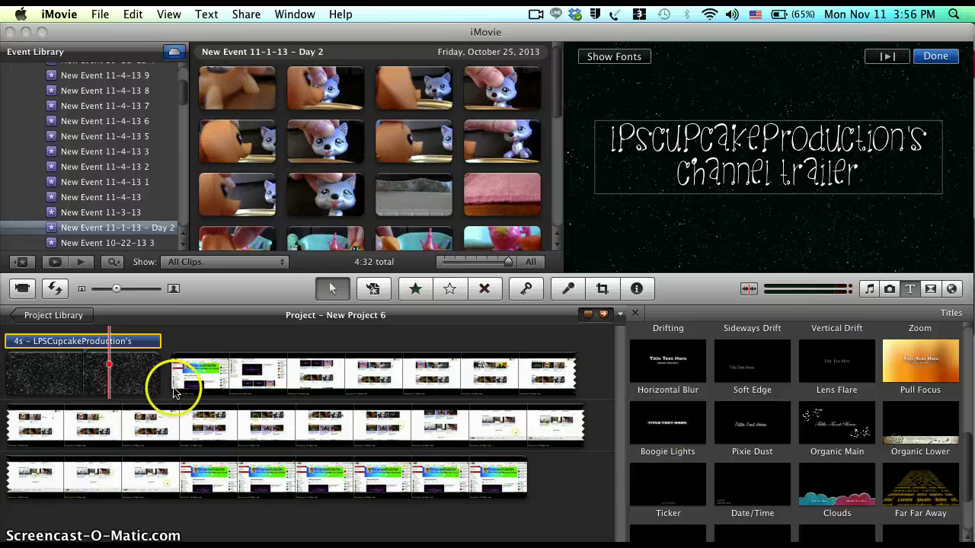
# Play the title clip from the start to preview the blur-in, then stop
pyautogui.click(2, 373)
pyautogui.press('space')
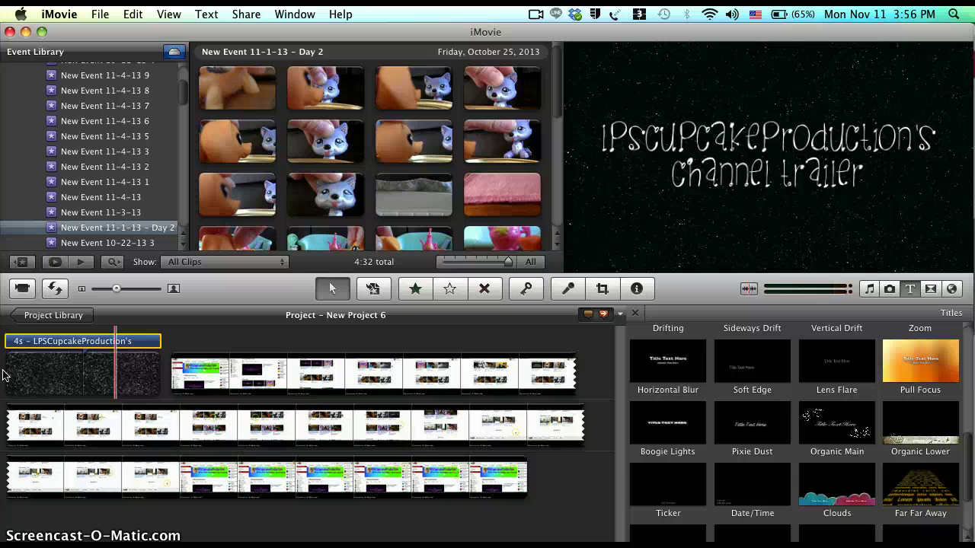
pyautogui.click(72, 392)
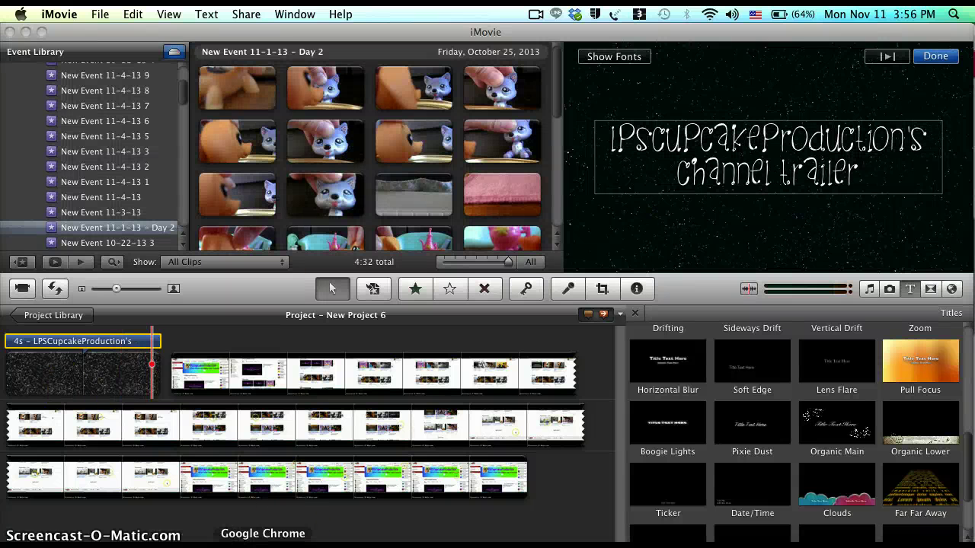
# Return to the dafont Cartoon page 12 and download the Strawberry Bubblegum font
pyautogui.hotkey('ctrl', 'Right')
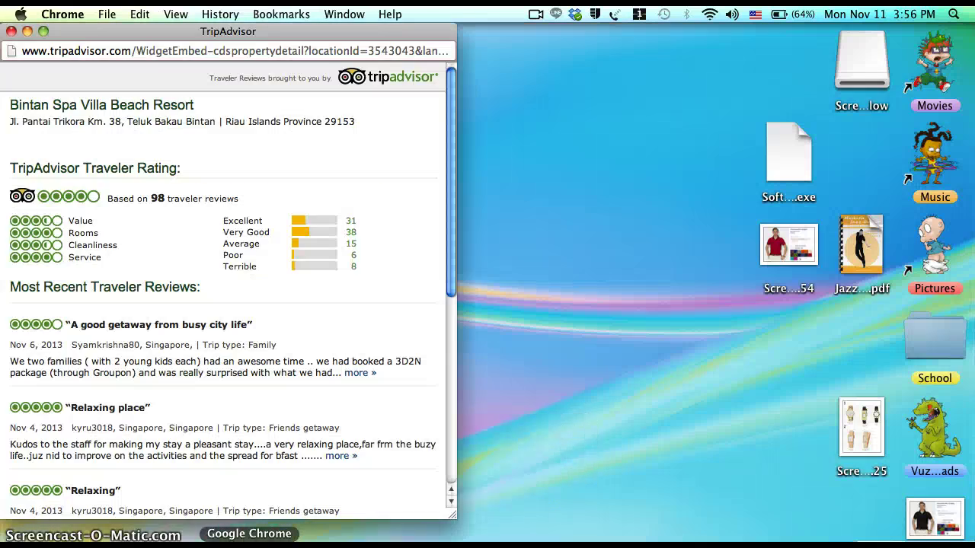
pyautogui.hotkey('ctrl', 'Right')
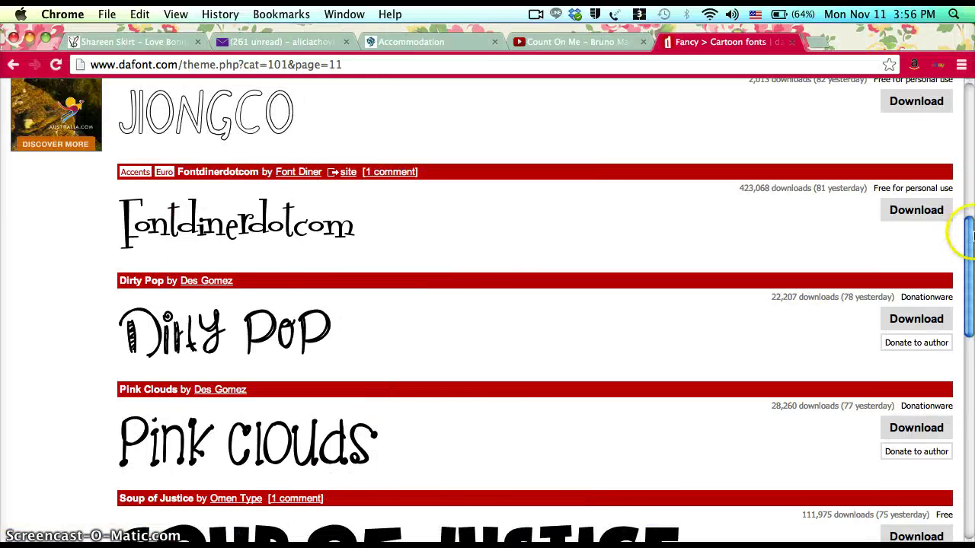
pyautogui.moveTo(971, 236); pyautogui.dragTo(971, 428)
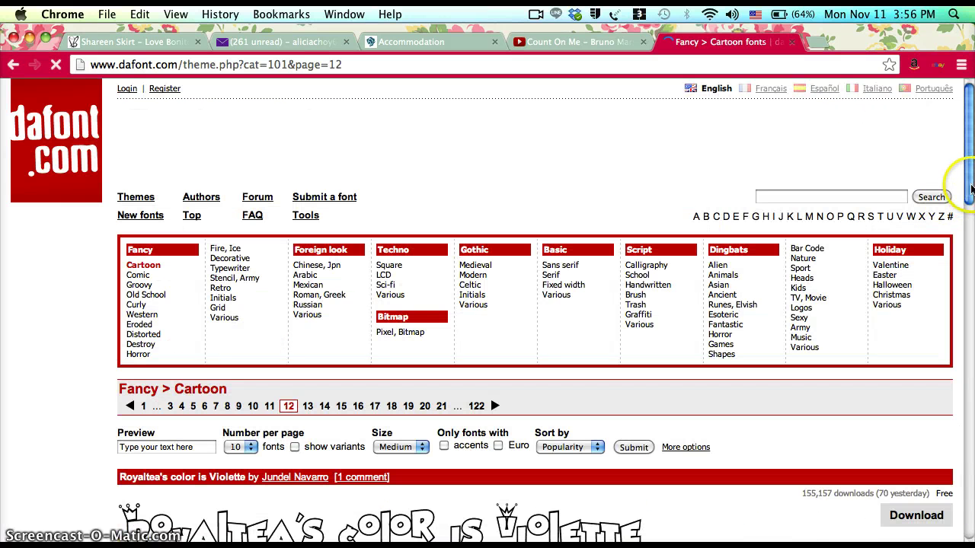
pyautogui.moveTo(969, 205); pyautogui.dragTo(969, 255)
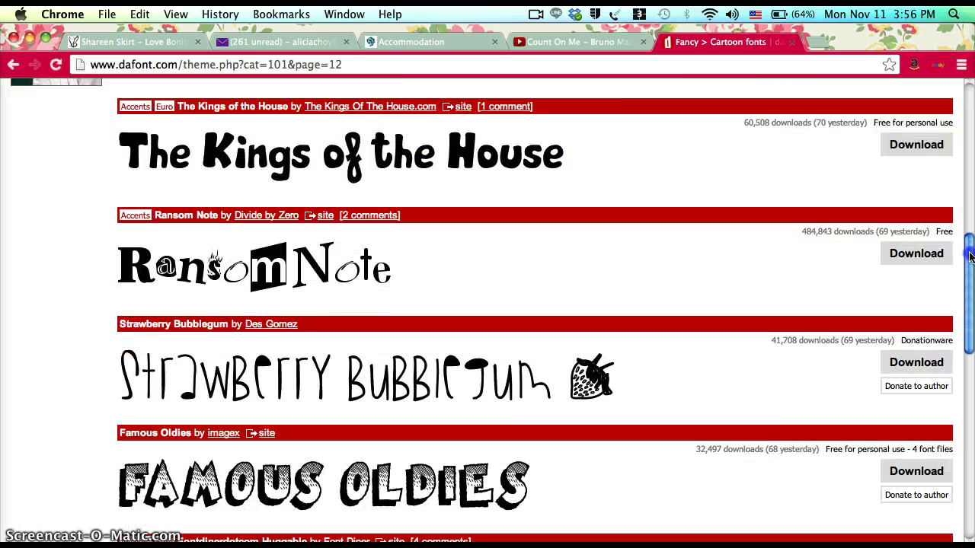
pyautogui.click(905, 364)
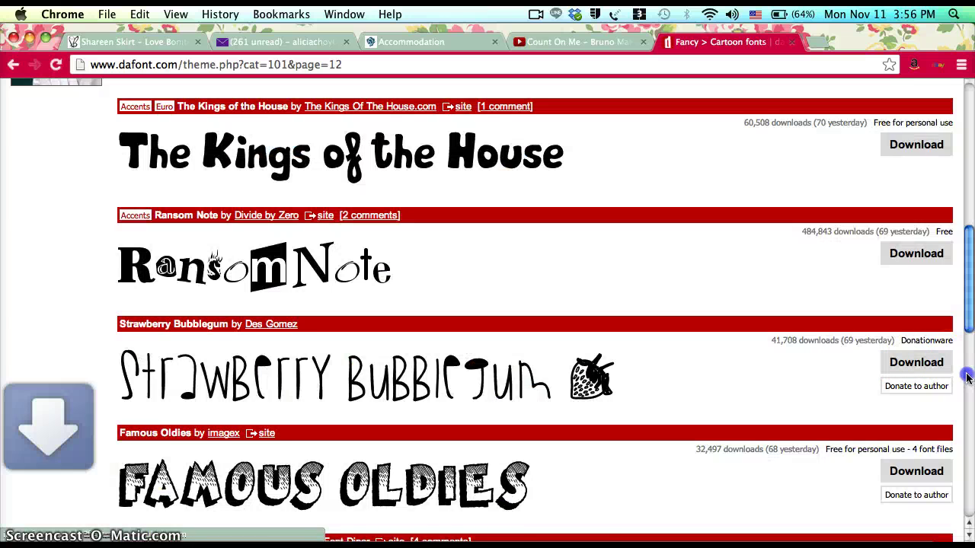
# Go to page 13 of the Cartoon fonts, starting with Oogie Boogie and Threed
pyautogui.scroll(-8, 967, 377)
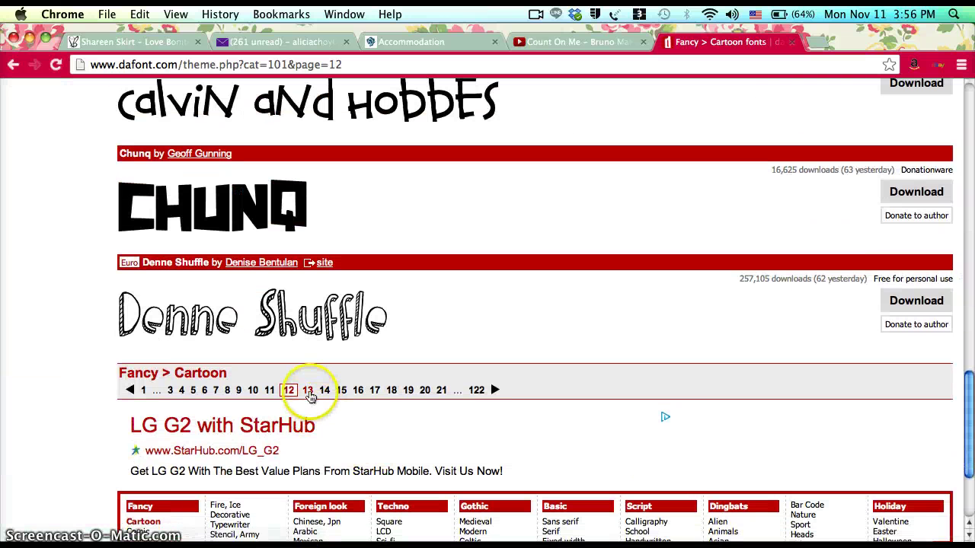
pyautogui.click(307, 391)
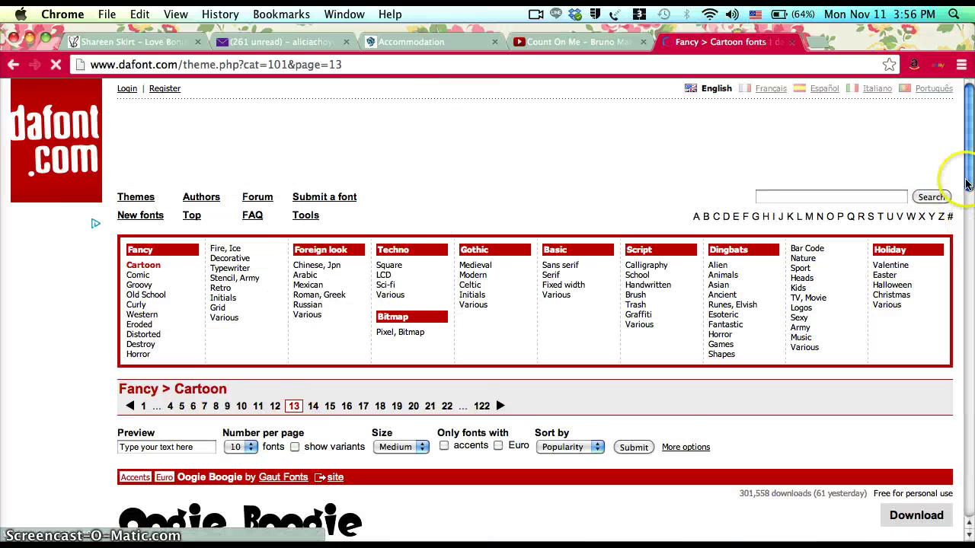
pyautogui.moveTo(969, 181); pyautogui.dragTo(971, 266)
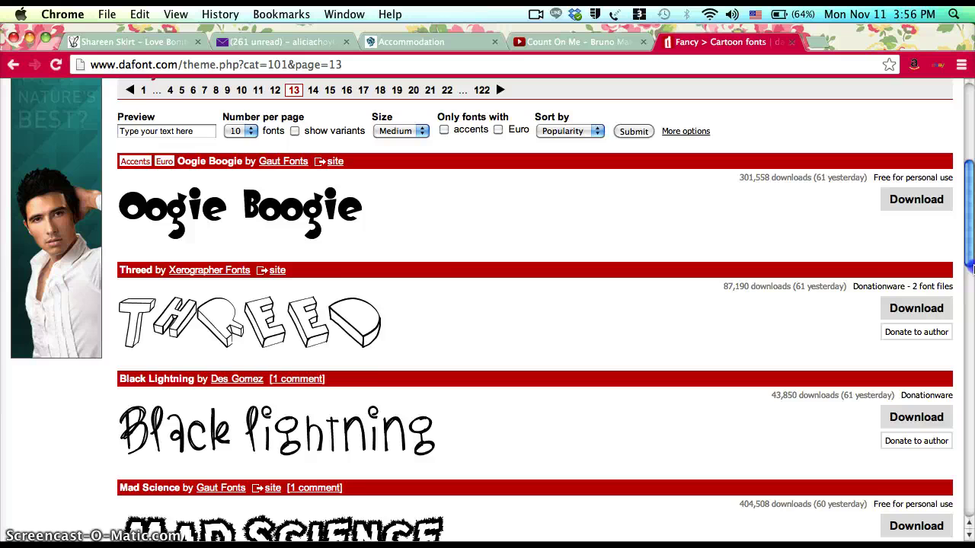
pyautogui.moveTo(971, 304); pyautogui.dragTo(627, 92)
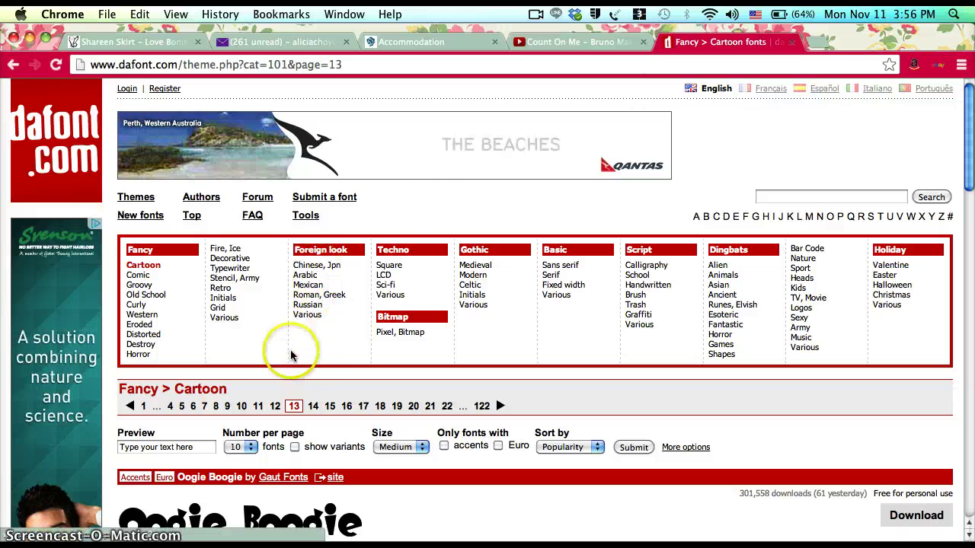
# Browse the Foreign look > Chinese, Jpn fonts, then the Arabic fonts
pyautogui.click(323, 266)
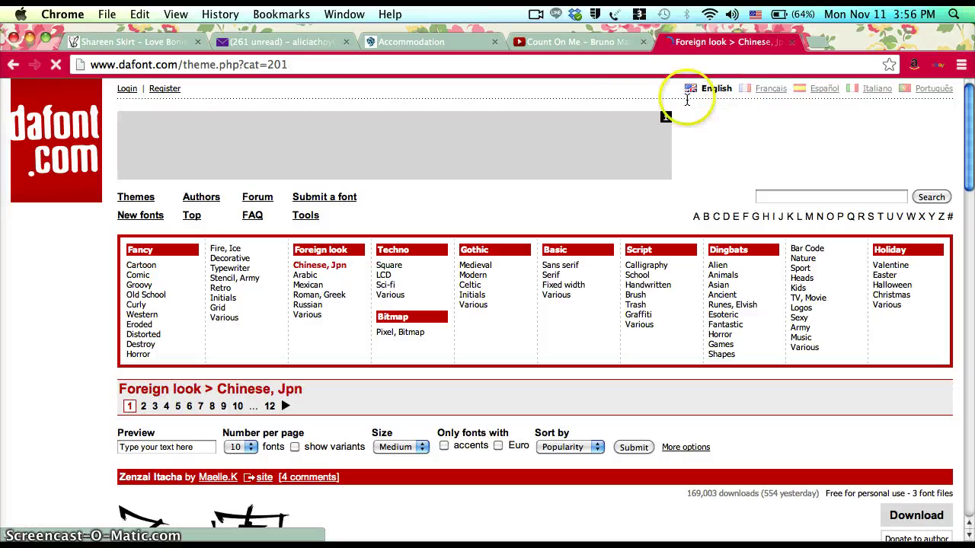
pyautogui.moveTo(970, 181); pyautogui.dragTo(972, 245)
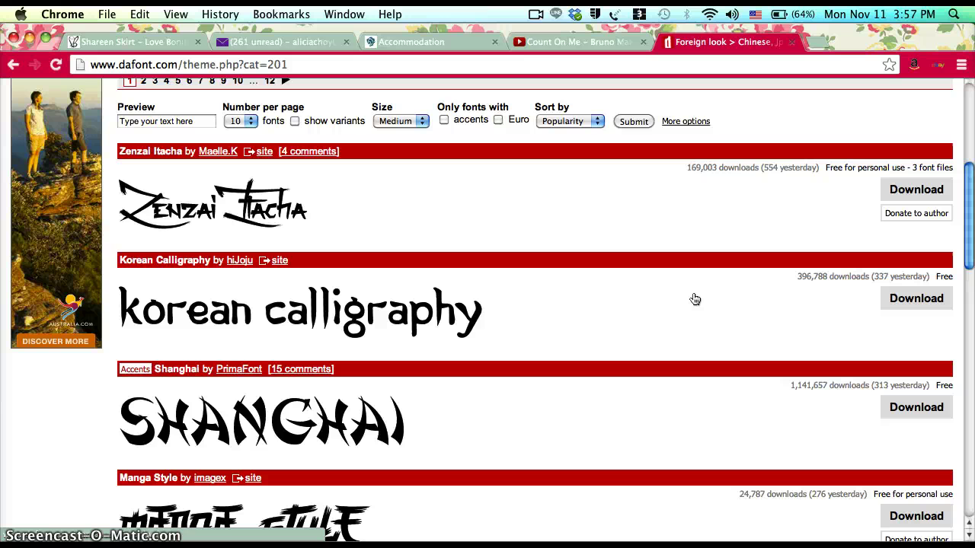
pyautogui.moveTo(969, 196); pyautogui.dragTo(972, 129)
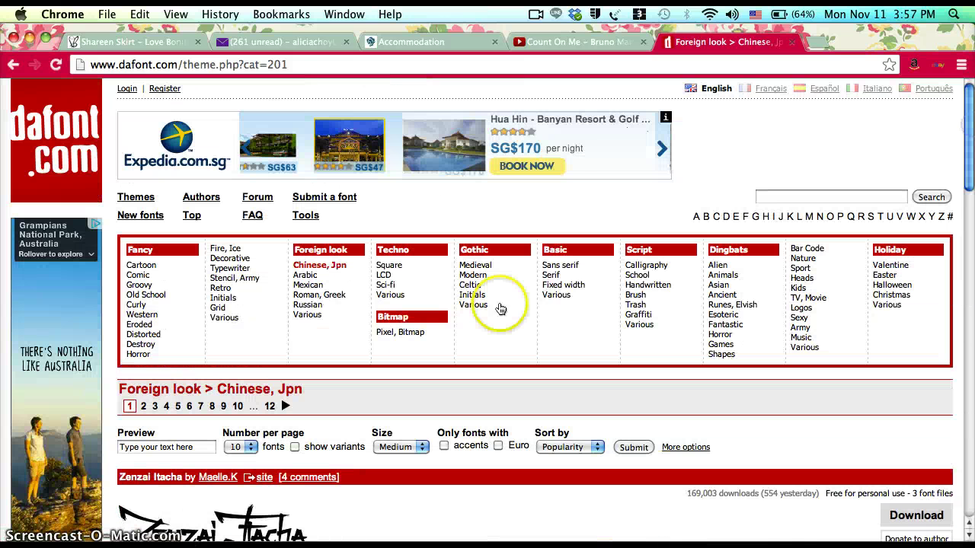
pyautogui.click(331, 268)
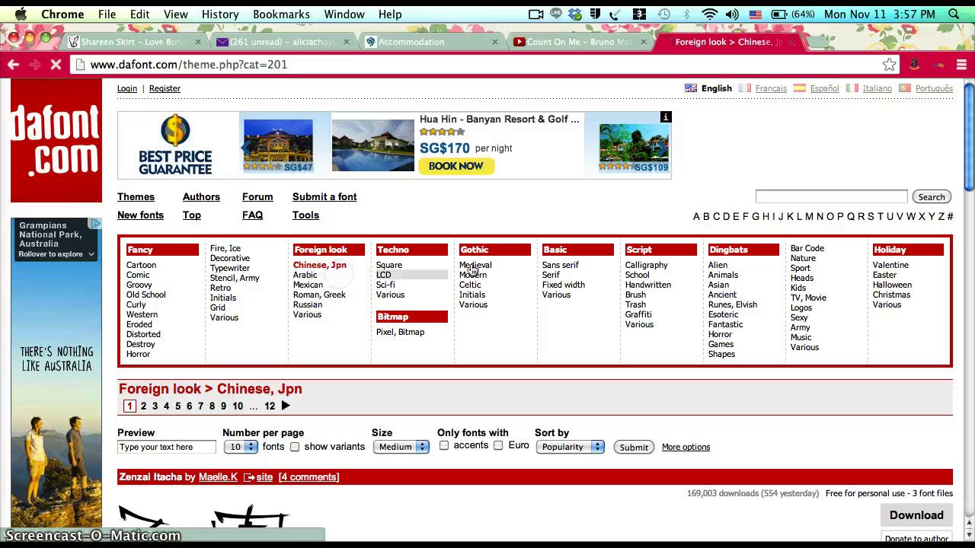
pyautogui.moveTo(969, 156); pyautogui.dragTo(971, 26)
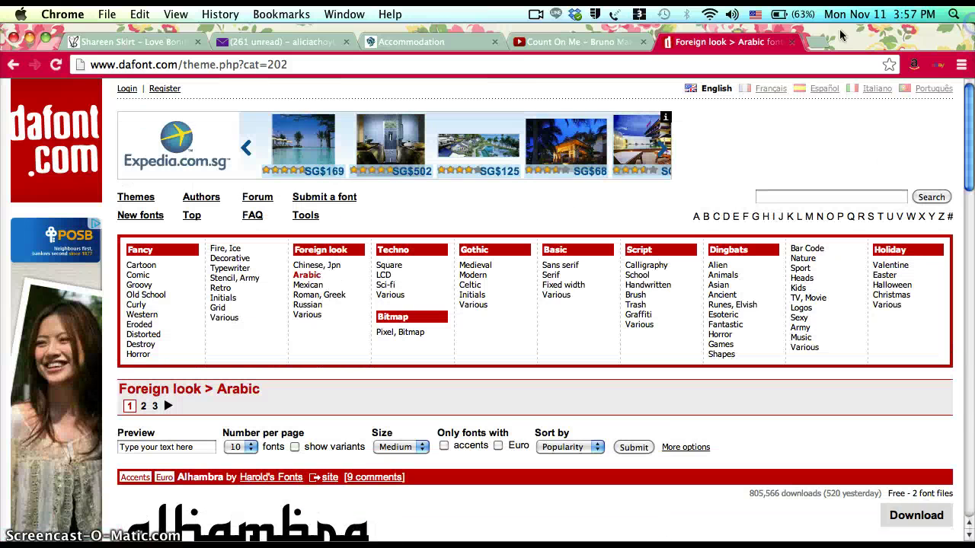
# View the Techno > Sci-fi fonts led by Transformers Movie, then go to Holiday > Christmas
pyautogui.click(427, 288)
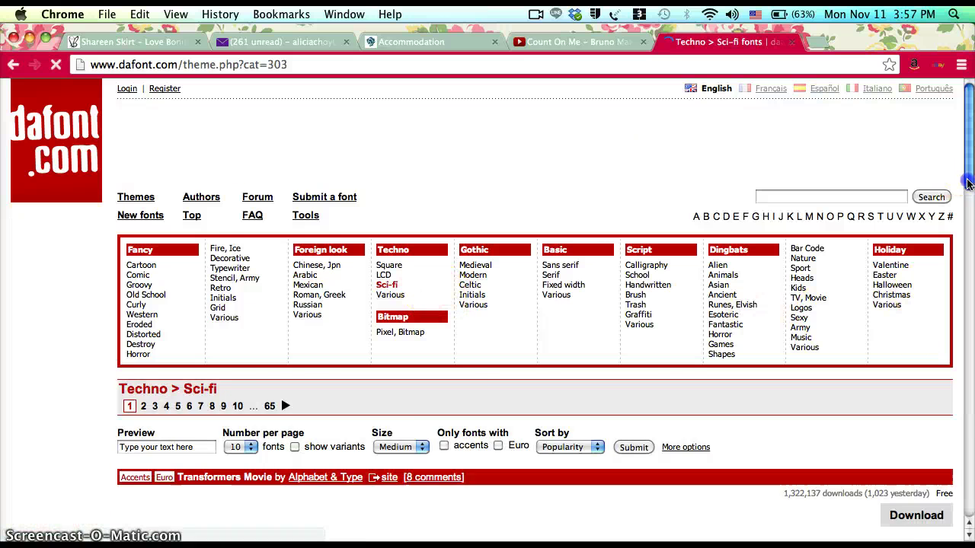
pyautogui.moveTo(969, 169); pyautogui.dragTo(969, 234)
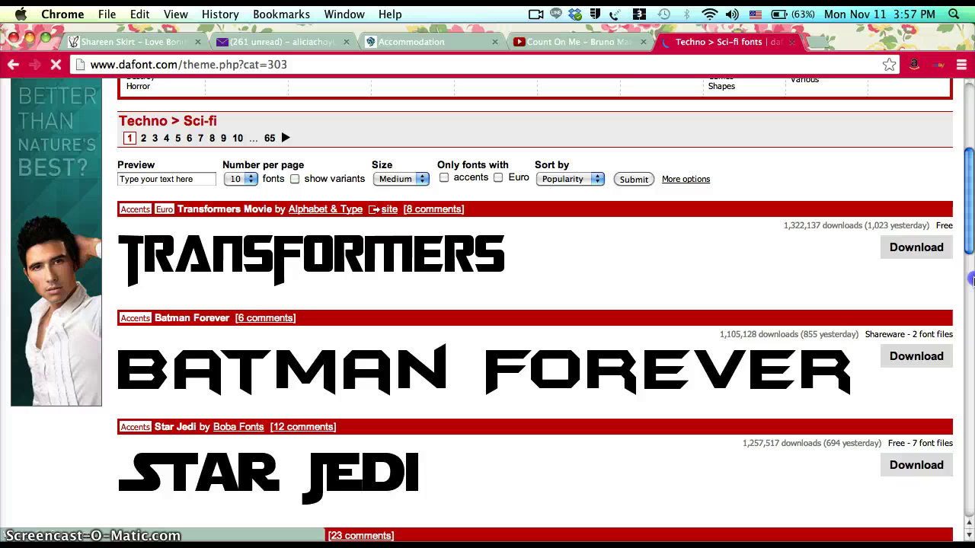
pyautogui.scroll(8, 944, 229)
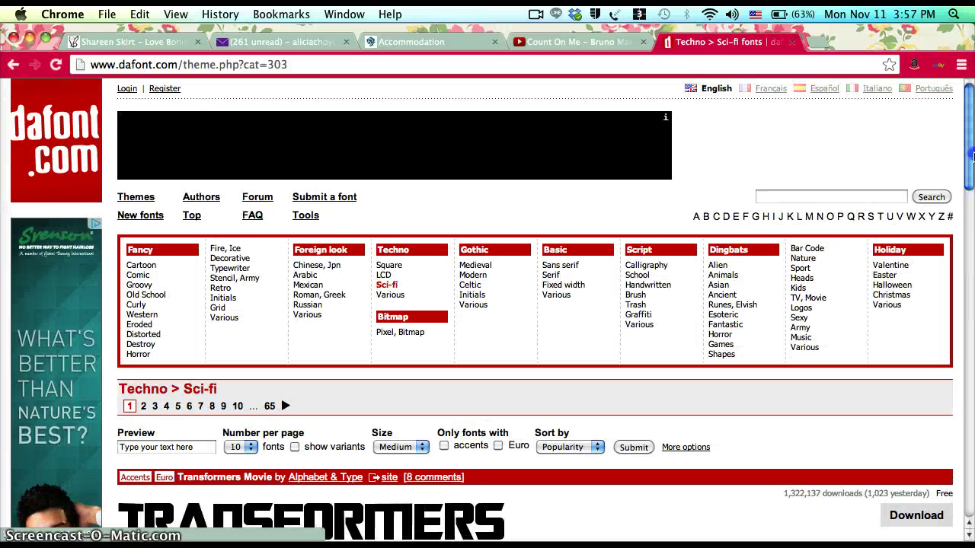
pyautogui.click(892, 296)
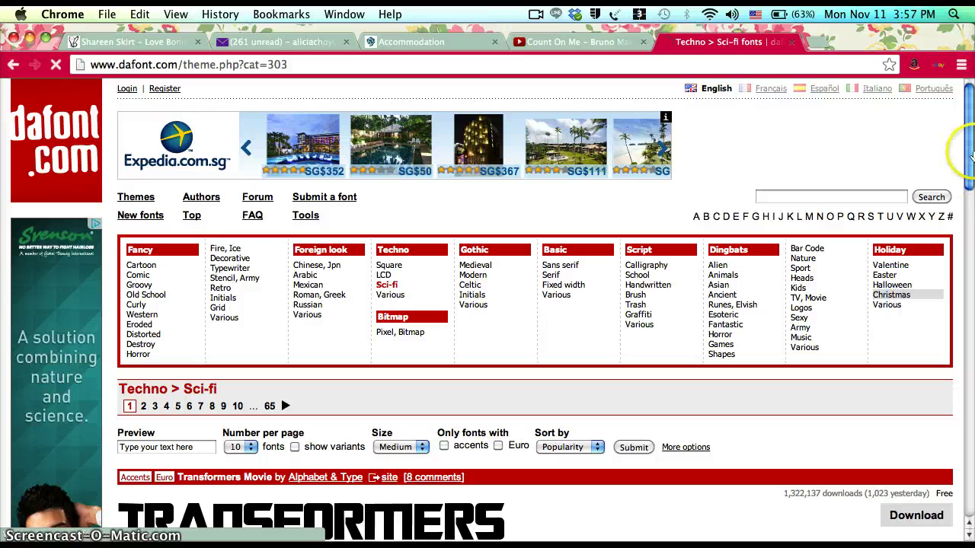
# Scroll through the Holiday > Christmas font list
pyautogui.scroll(-1, 971, 198)
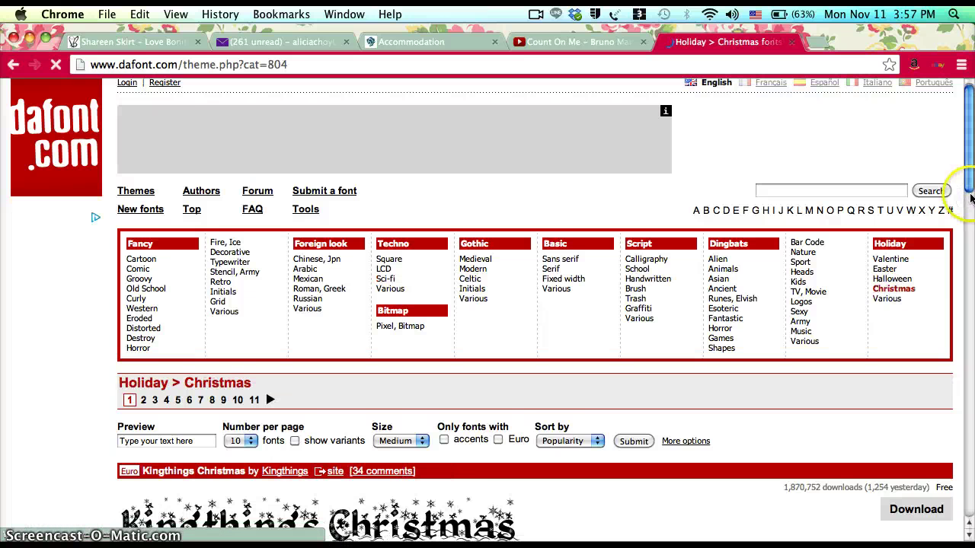
pyautogui.moveTo(970, 195); pyautogui.dragTo(970, 238)
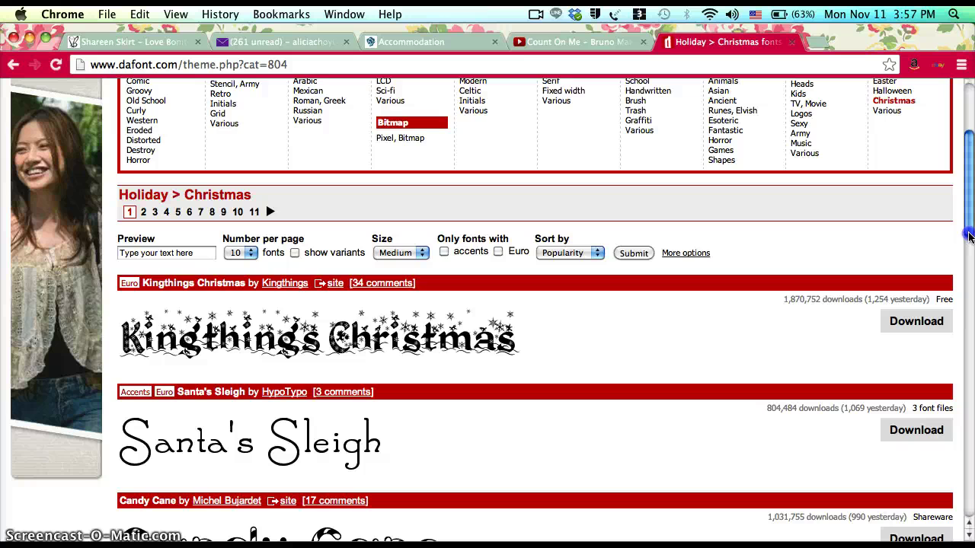
pyautogui.moveTo(971, 304); pyautogui.dragTo(970, 179)
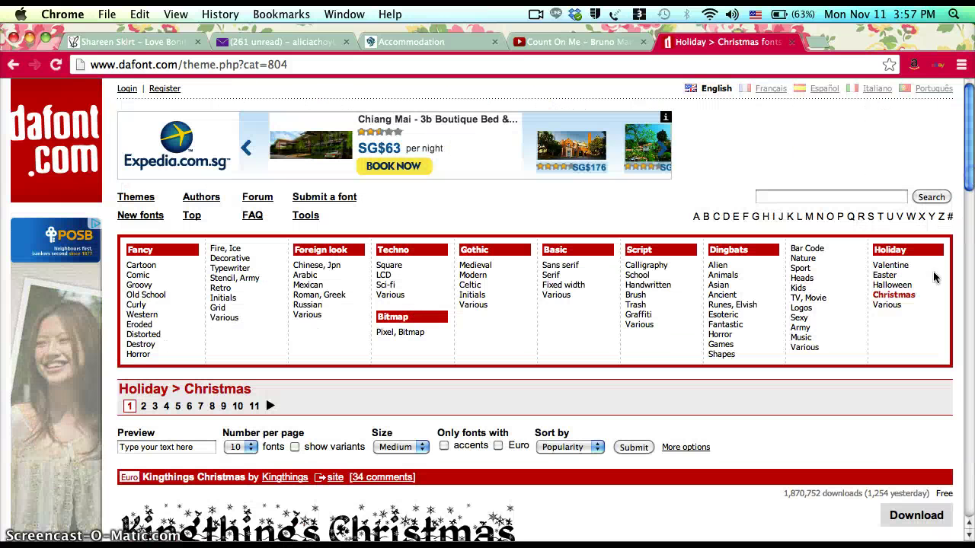
# Open Holiday > Halloween and scroll through its fonts, led by Spider Font
pyautogui.click(894, 288)
pyautogui.click(969, 135)
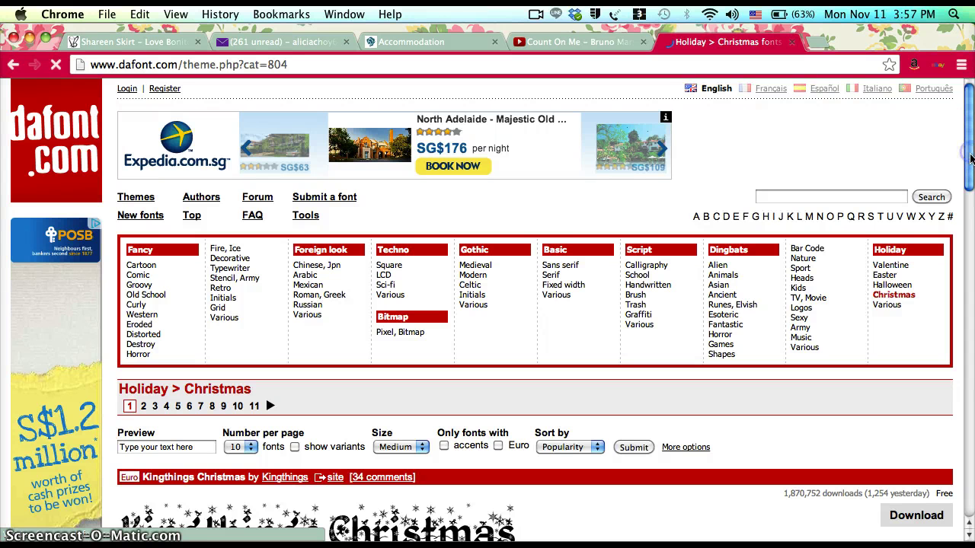
pyautogui.click(970, 220)
pyautogui.click(970, 221)
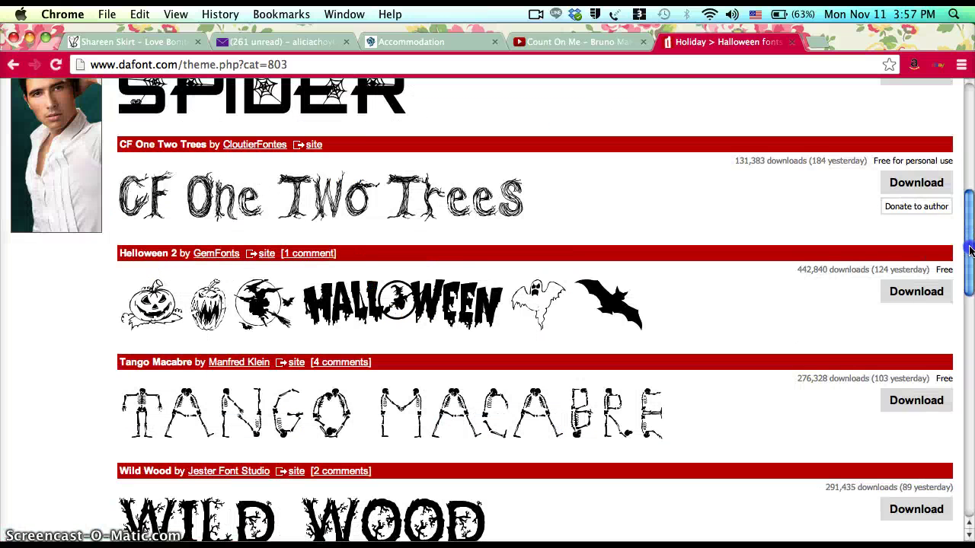
pyautogui.moveTo(971, 261); pyautogui.dragTo(972, 83)
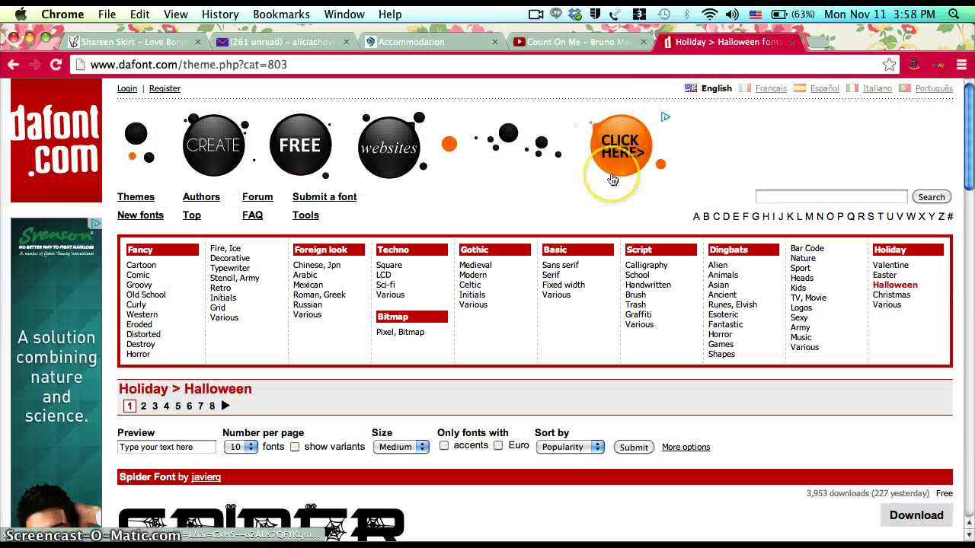